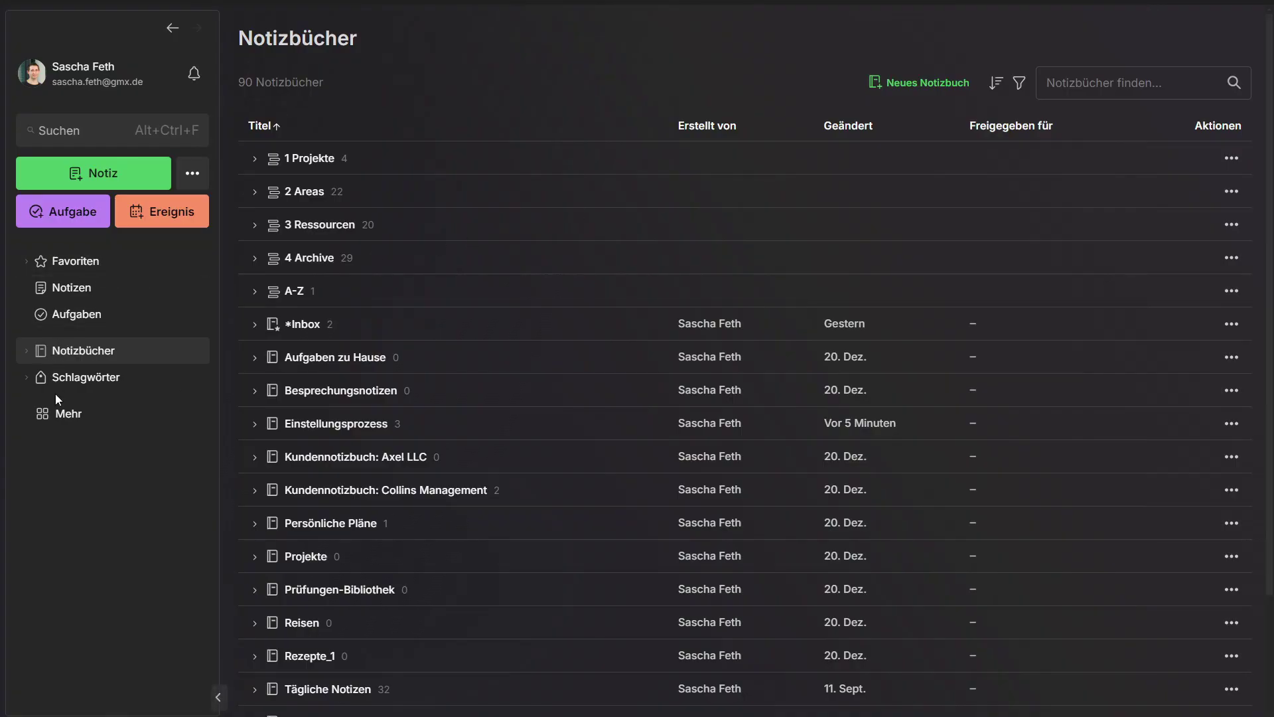
# Open the sidebar customization settings from the additional navigation entries
pyautogui.click(59, 416)
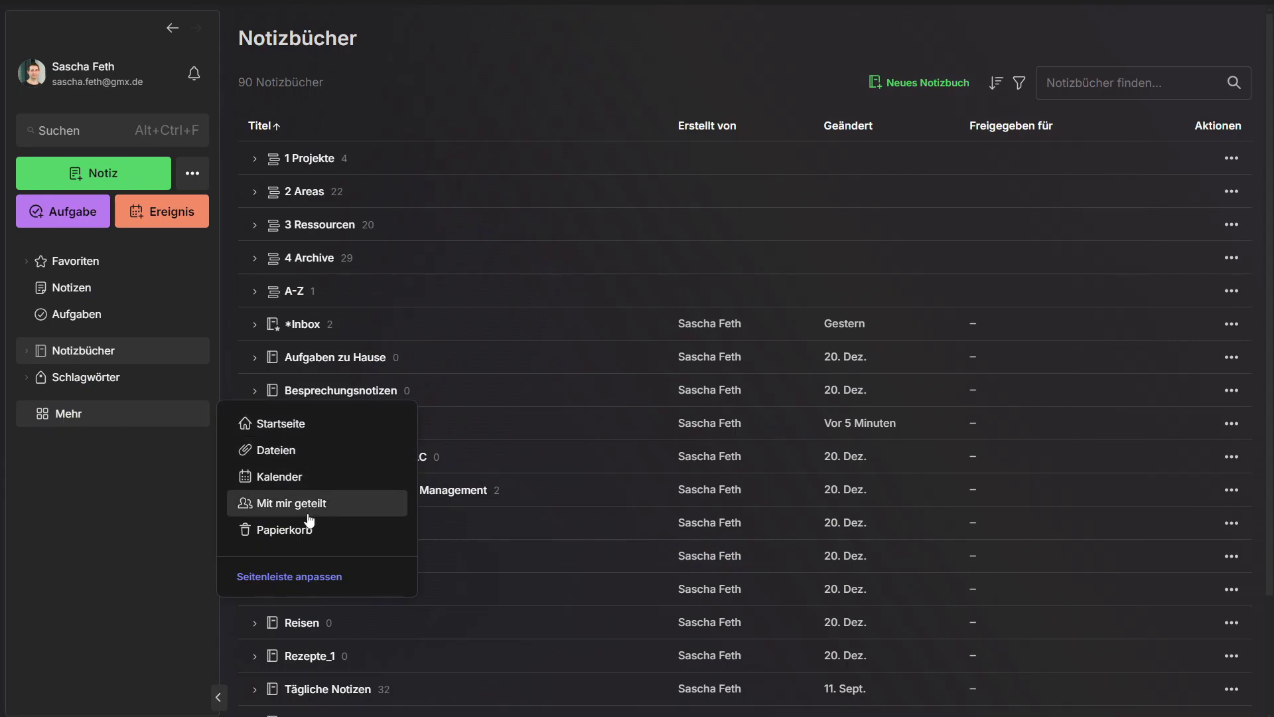
pyautogui.click(256, 584)
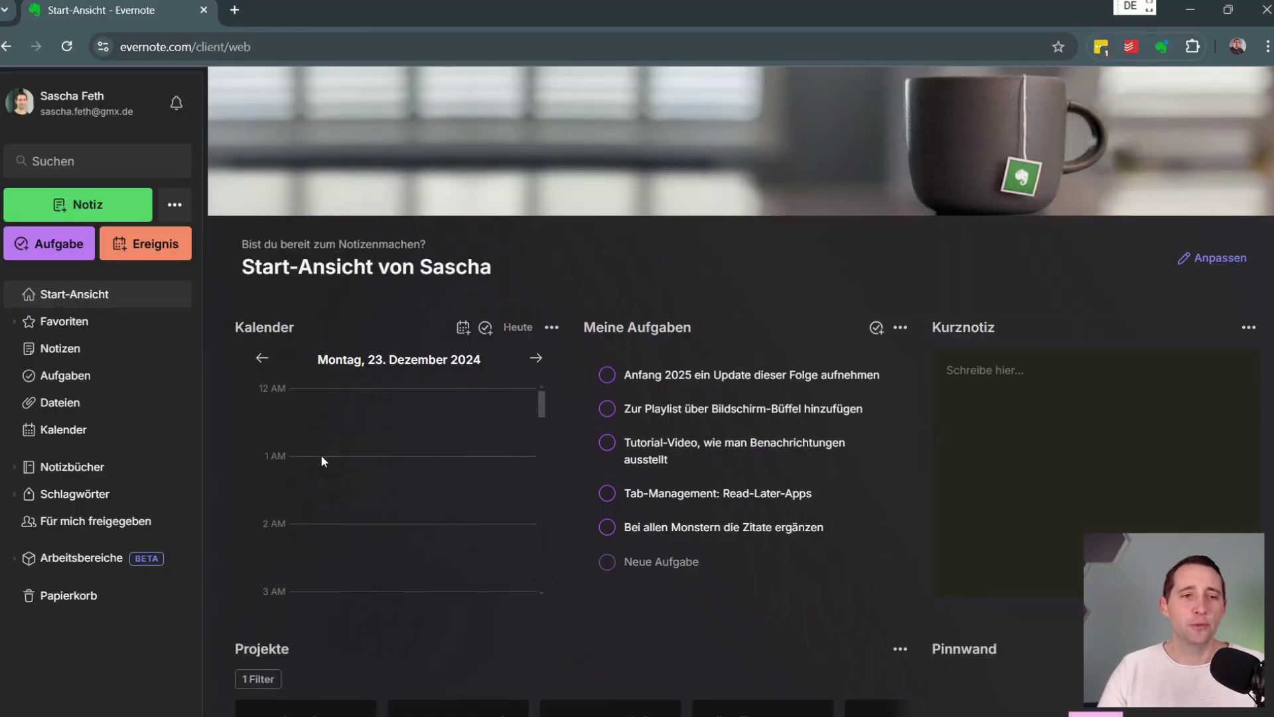
# Expand the list of workspaces (Arbeitsbereiche) and open the Arbeit workspace to view its elements
pyautogui.click(17, 560)
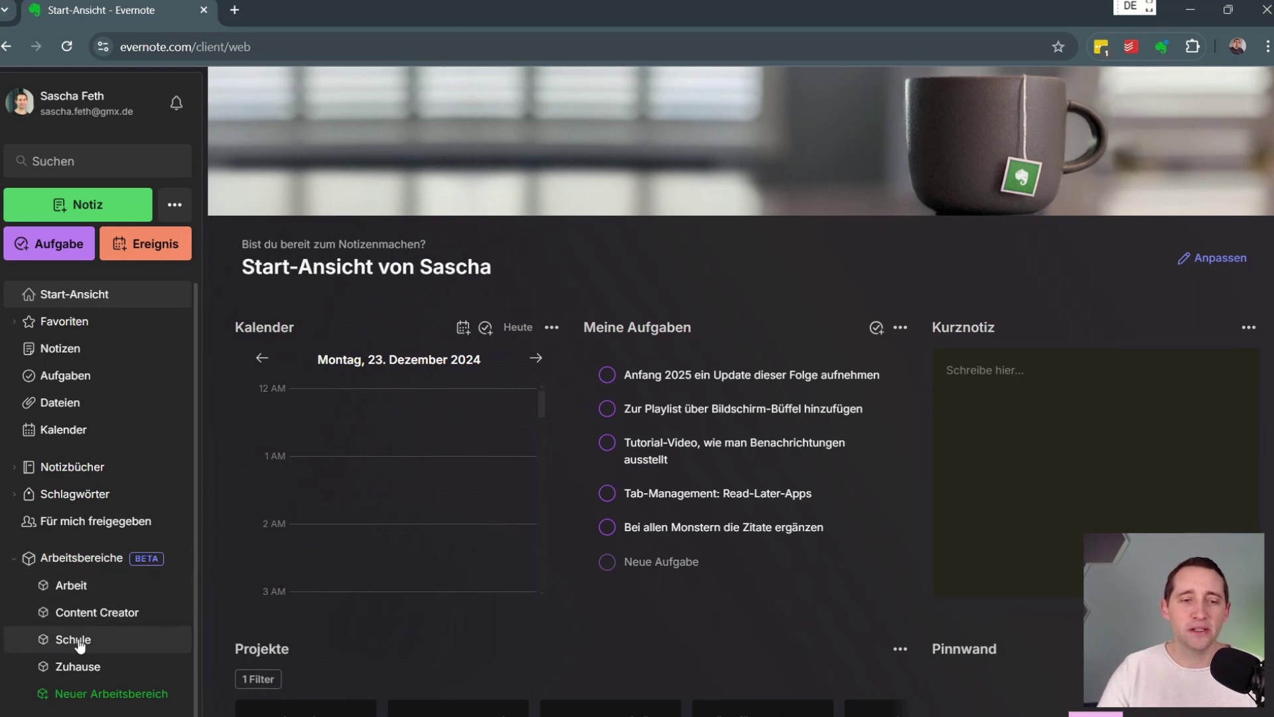
pyautogui.click(87, 589)
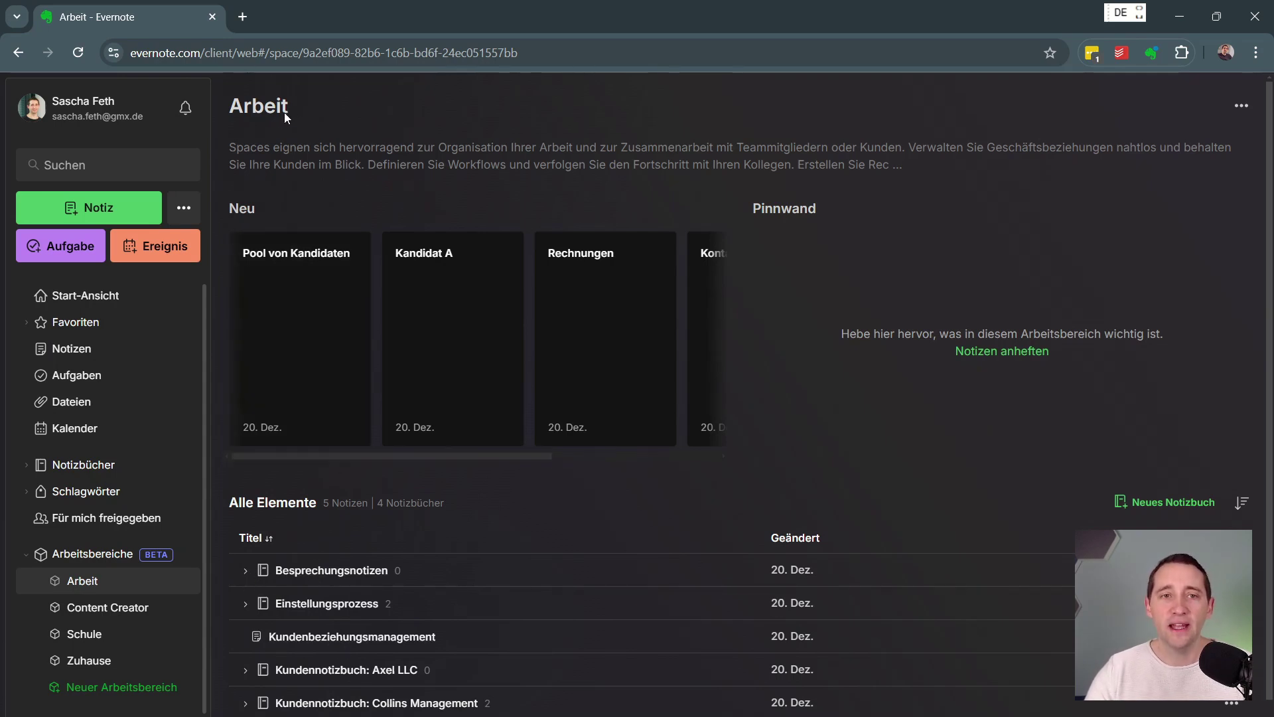
pyautogui.doubleClick(239, 117)
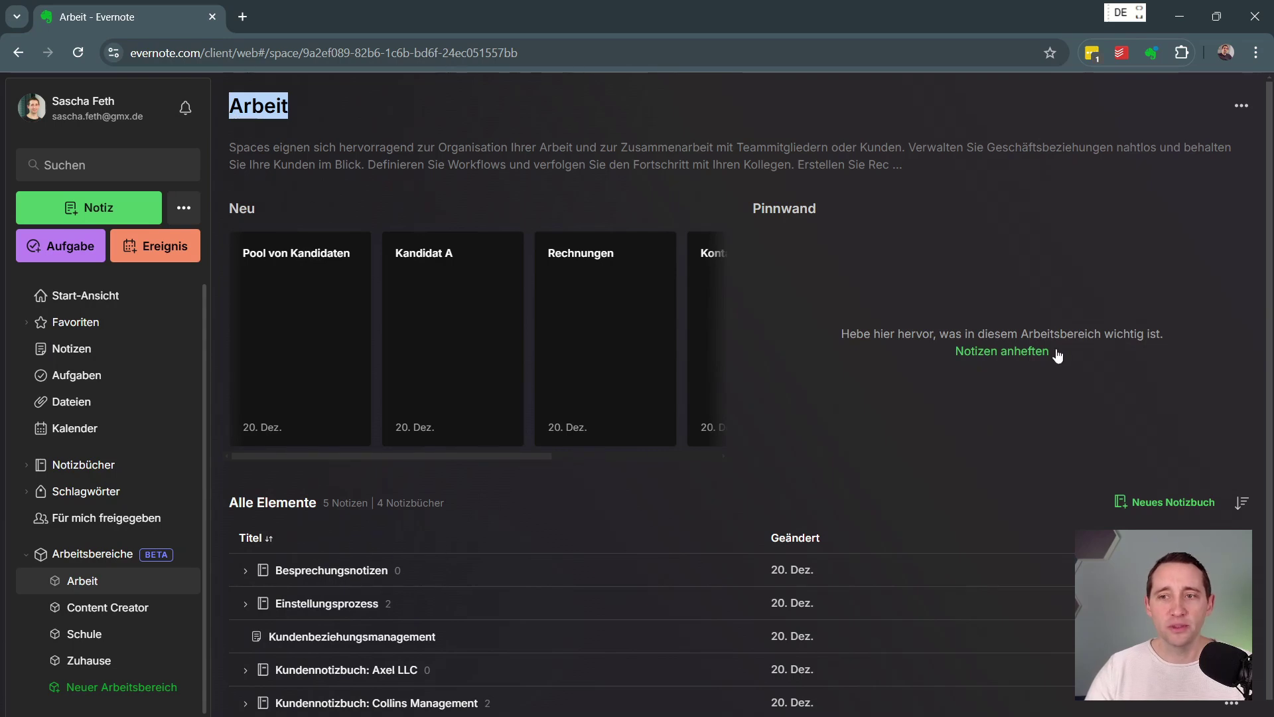
pyautogui.scroll(-1, 604, 408)
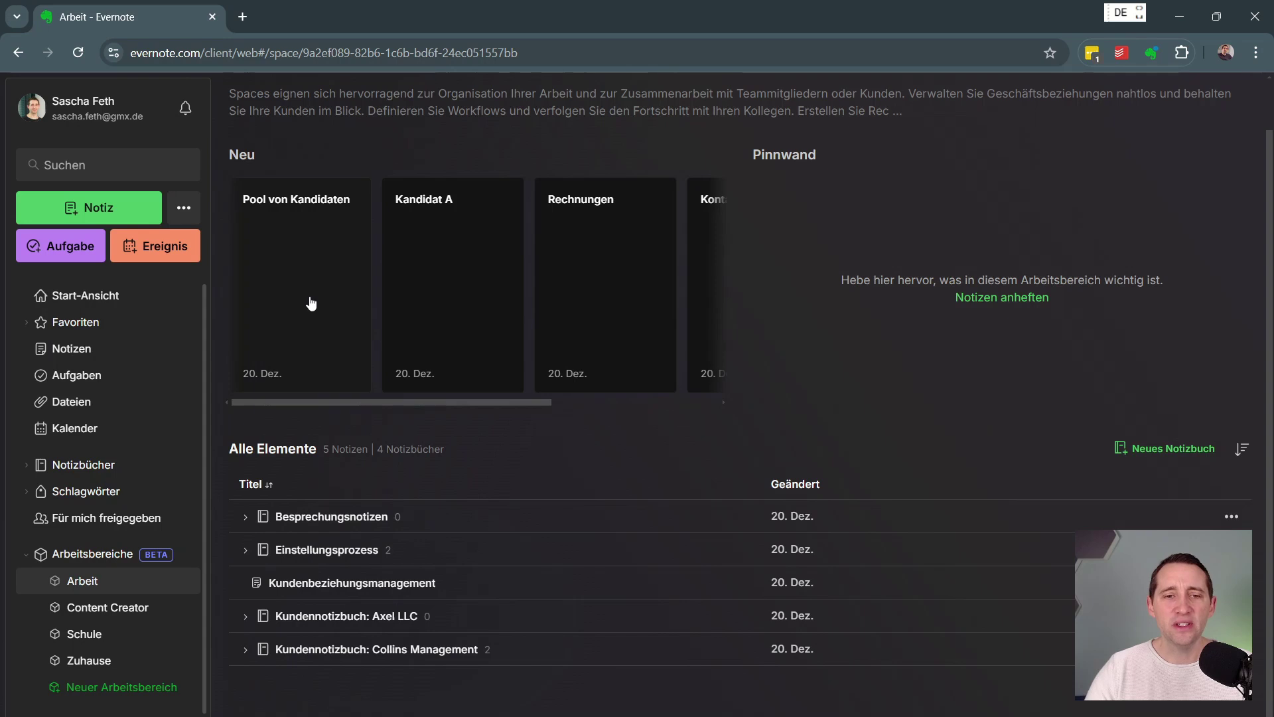
# In the Einstellungsprozess notebook, open the note Pool von Kandidaten and enter the lines "Kandidat 1" and "Kandiatin 2: Lorem ipsum"
pyautogui.click(246, 550)
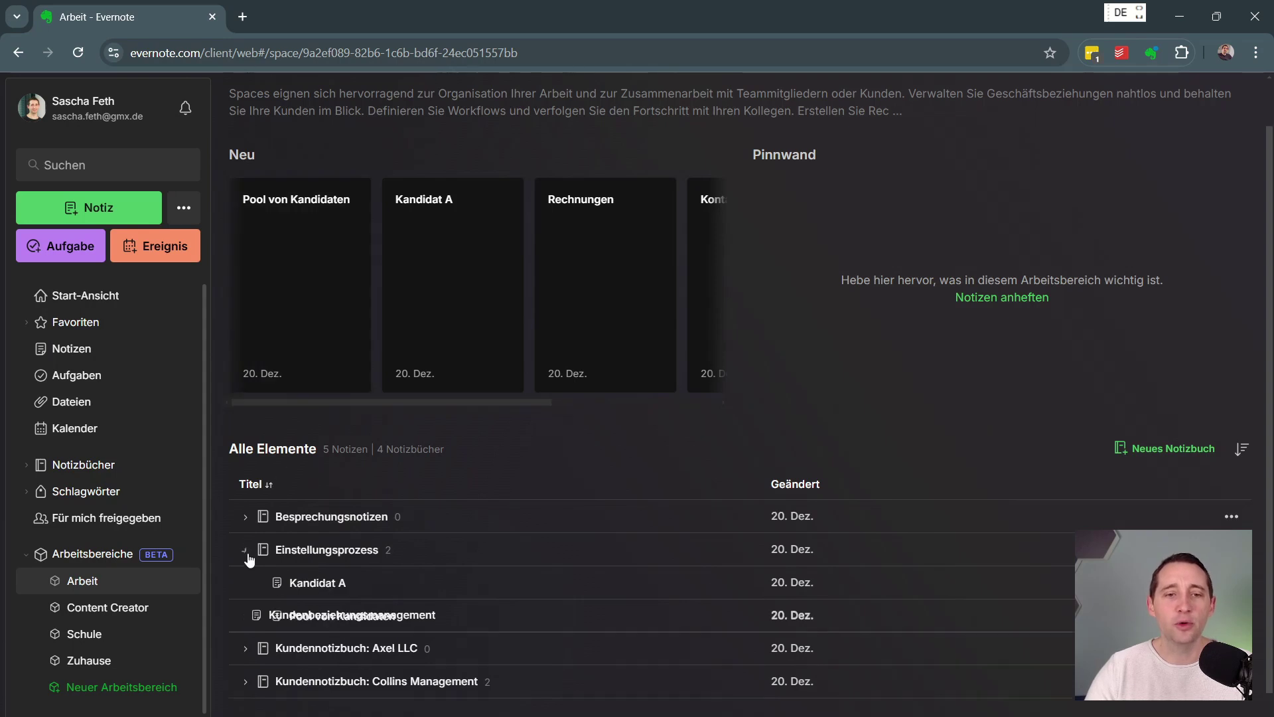
pyautogui.click(319, 617)
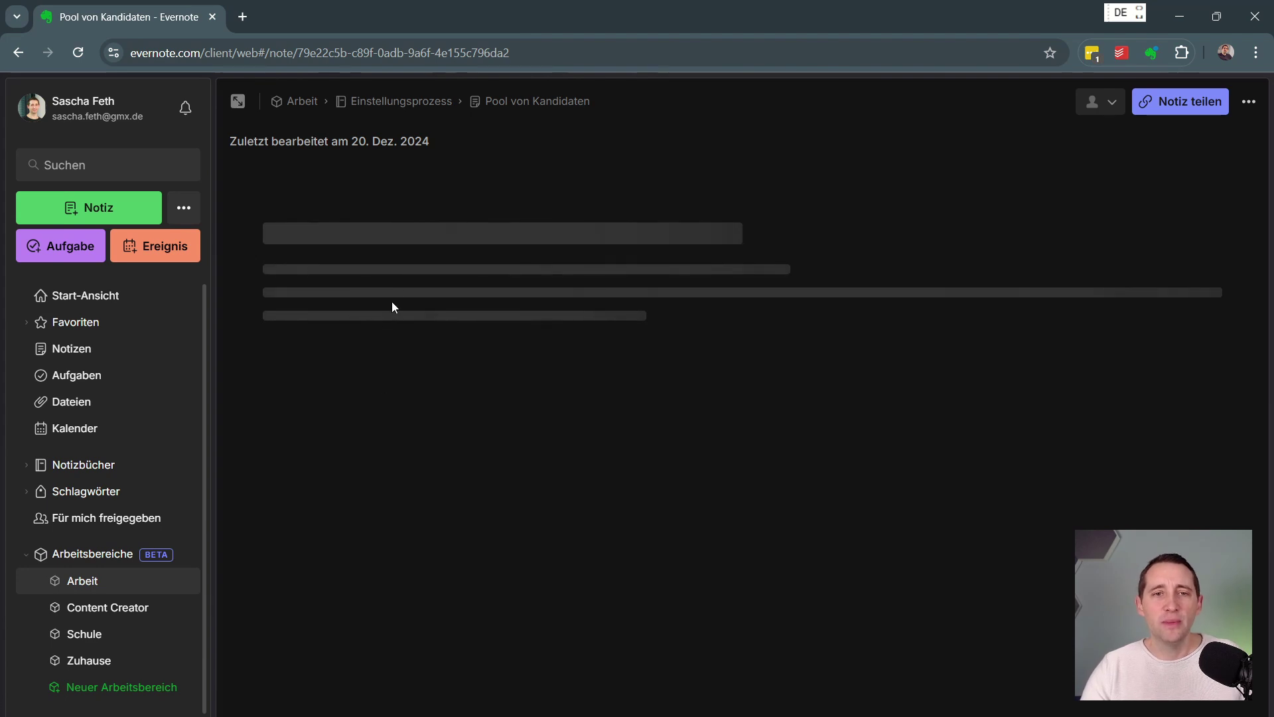
pyautogui.write('Kandidat 1')
pyautogui.press('Return')
pyautogui.write('Kandi')
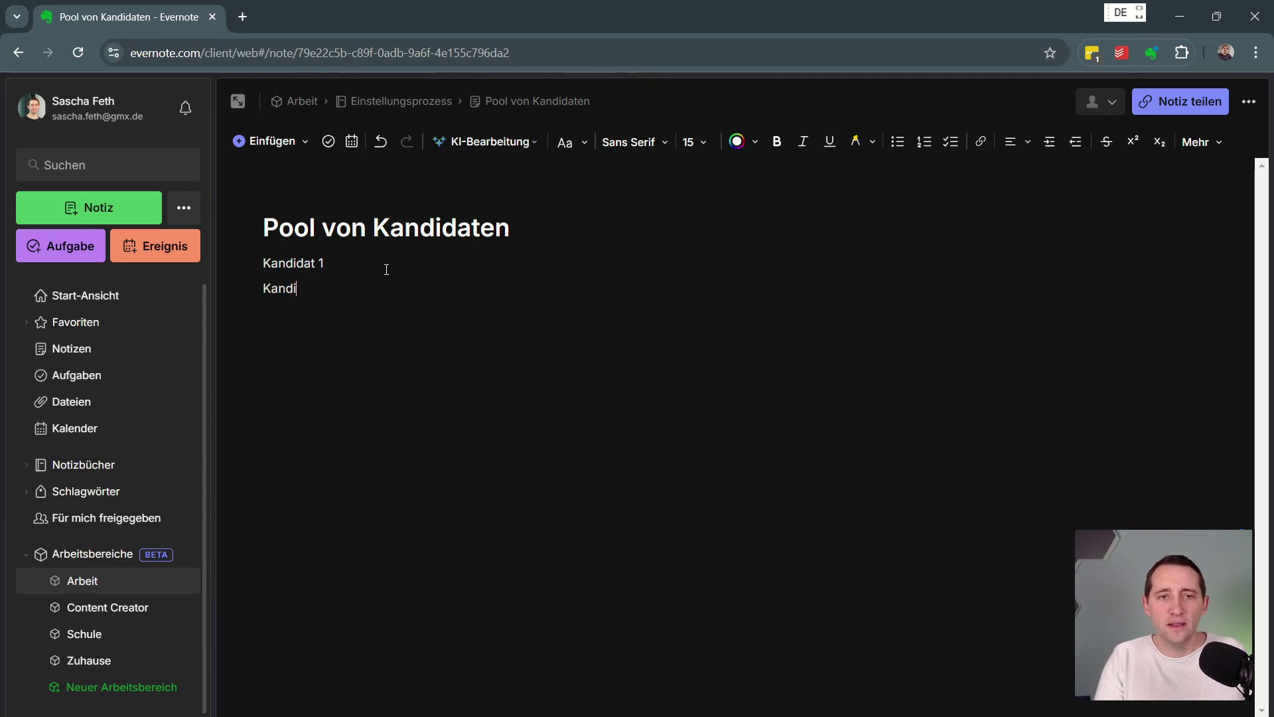
pyautogui.write('atin 2: Lorem ipsum')
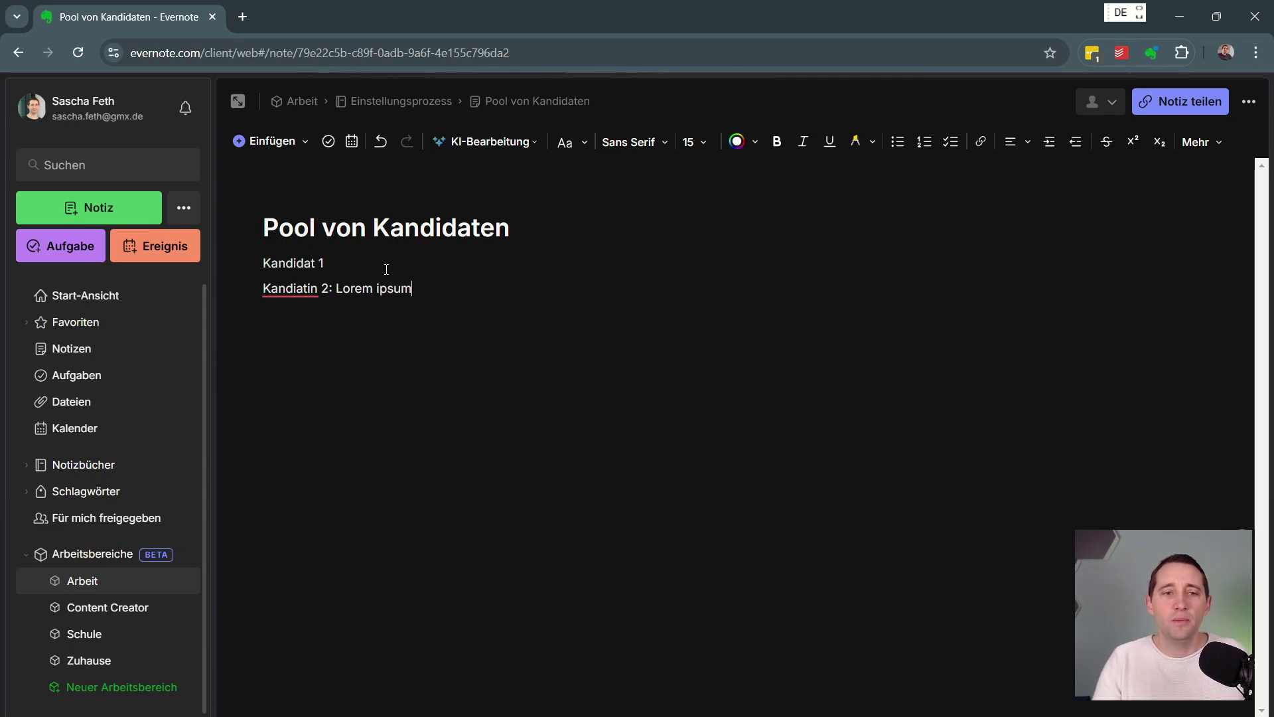
# Return to the Arbeit workspace and pin the note Kundenbeziehungsmanagement to its pinboard
pyautogui.click(84, 581)
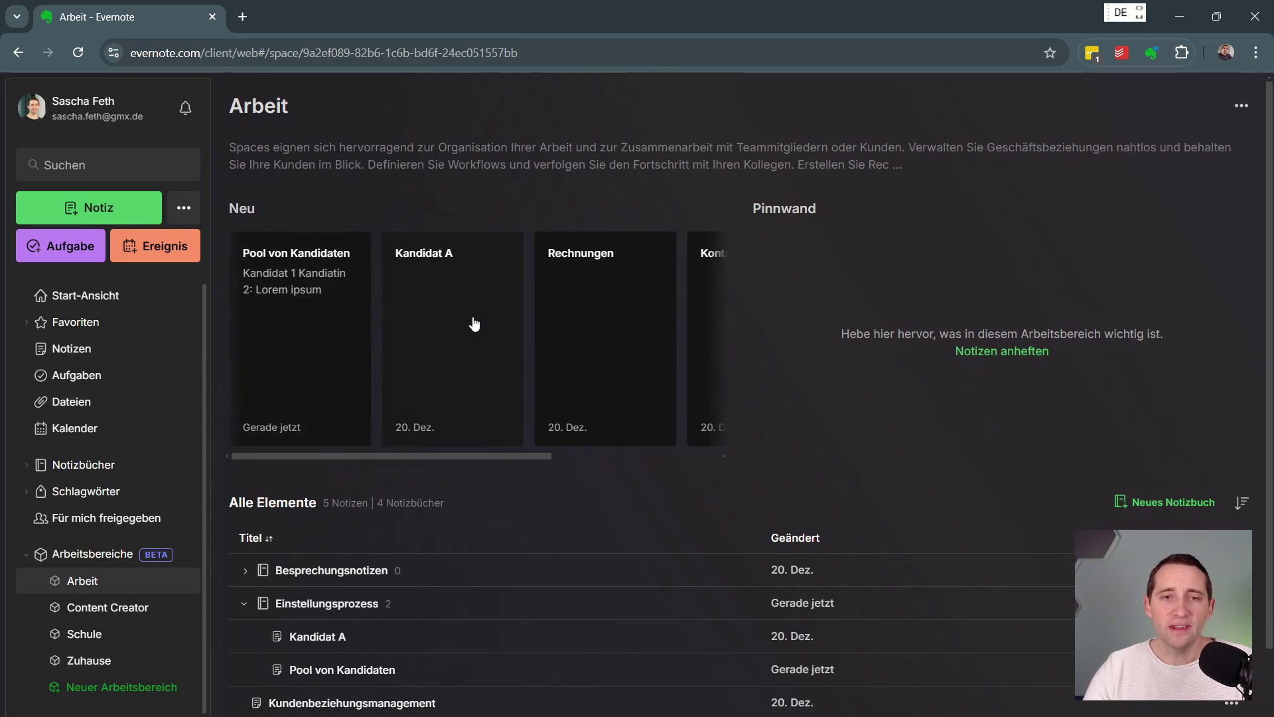
pyautogui.click(996, 362)
pyautogui.click(767, 404)
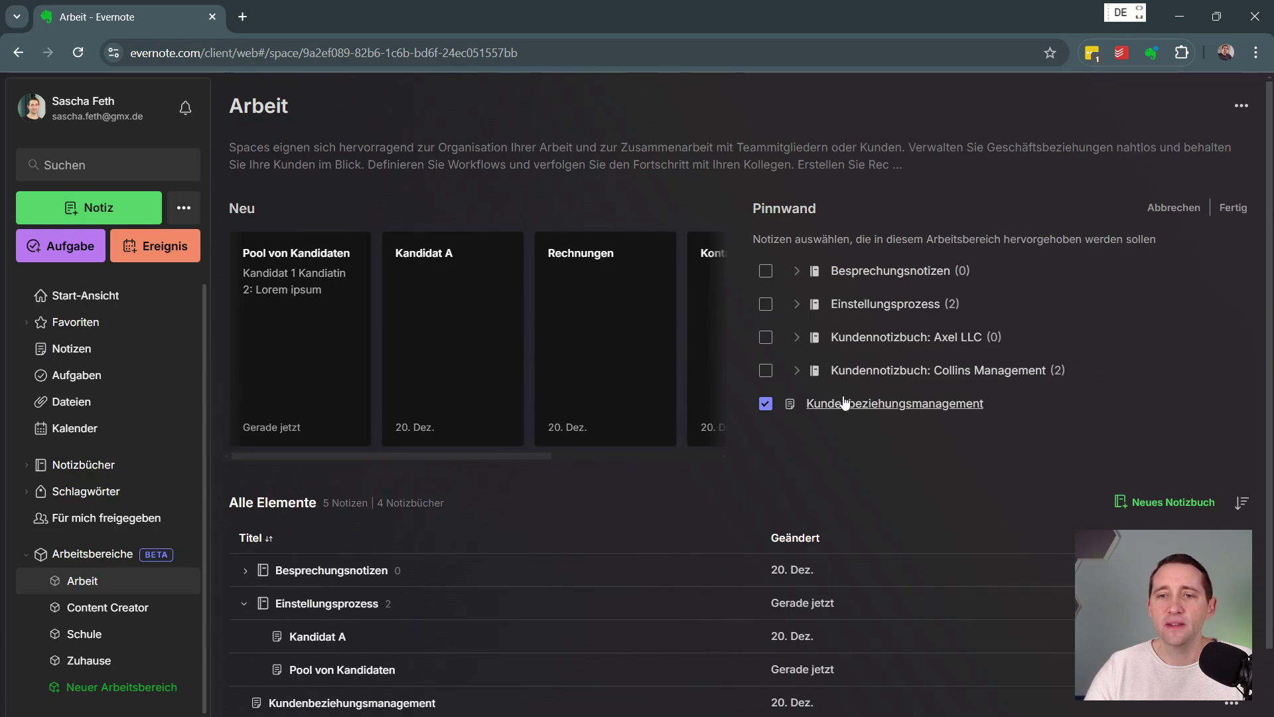
pyautogui.click(1234, 208)
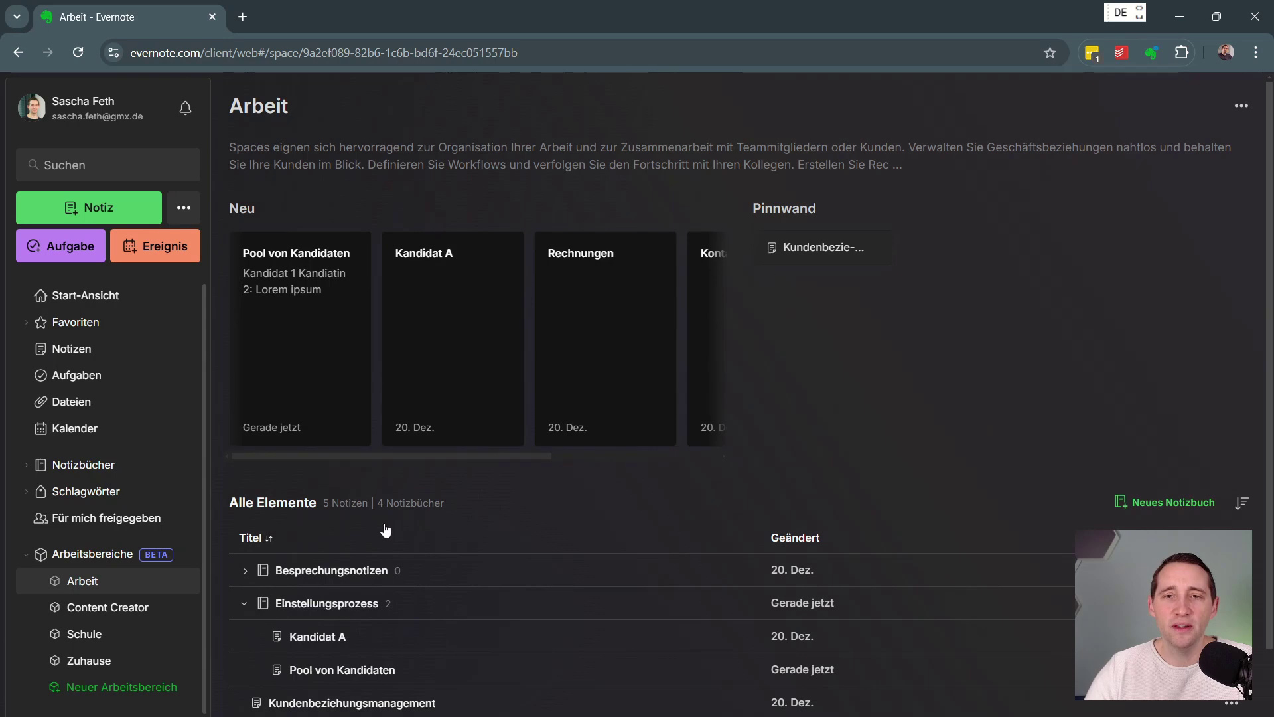
# Add the note Kandidat A from the Einstellungsprozess notebook to the workspace pinboard
pyautogui.click(1199, 210)
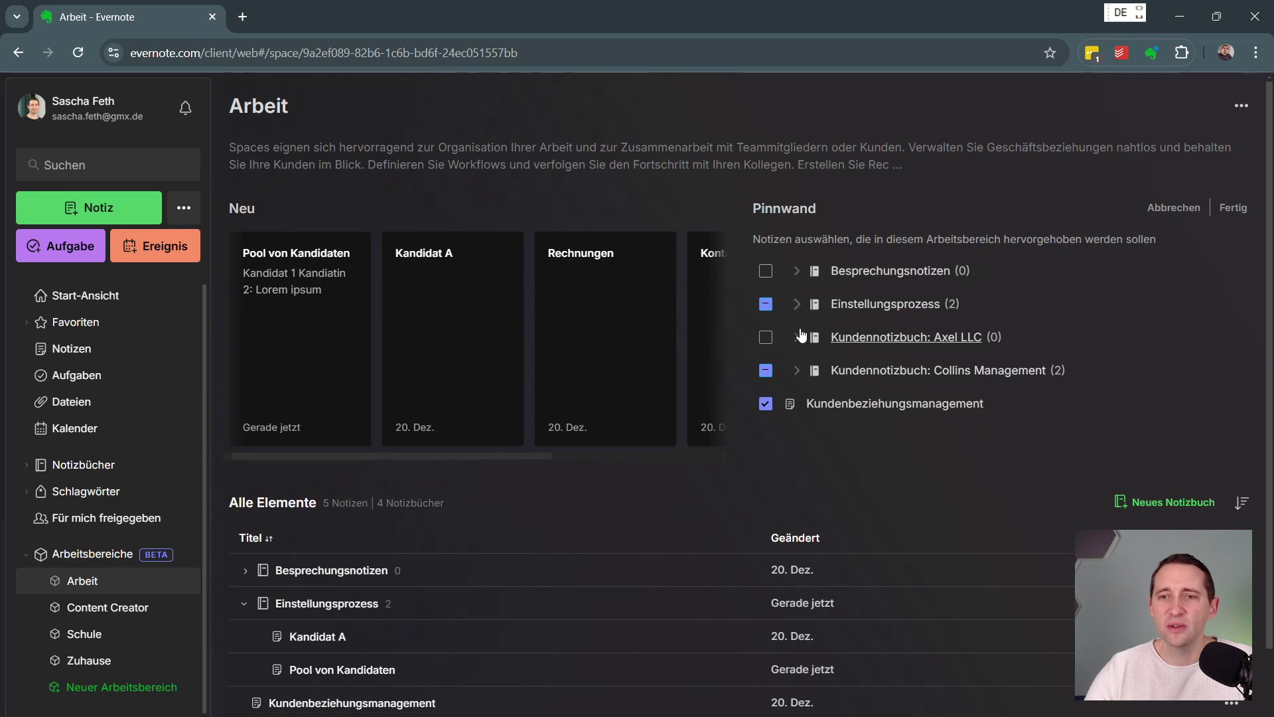
pyautogui.click(797, 305)
pyautogui.click(815, 337)
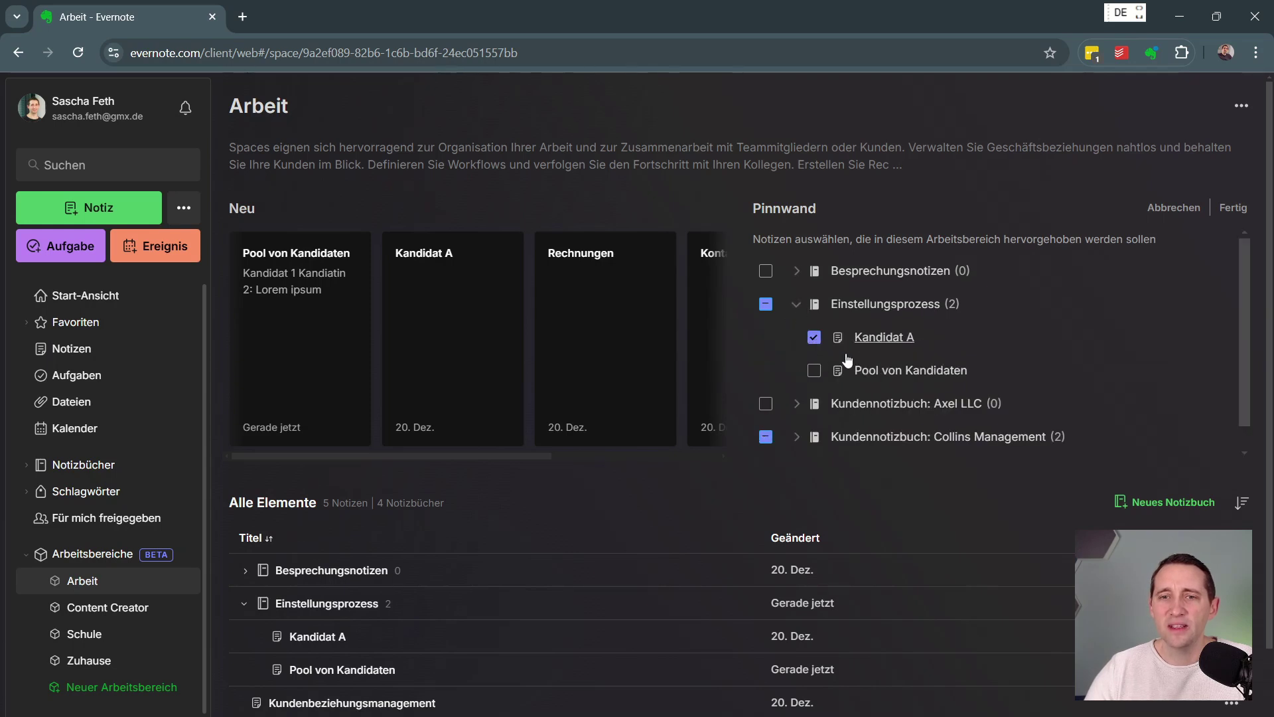
pyautogui.click(1230, 210)
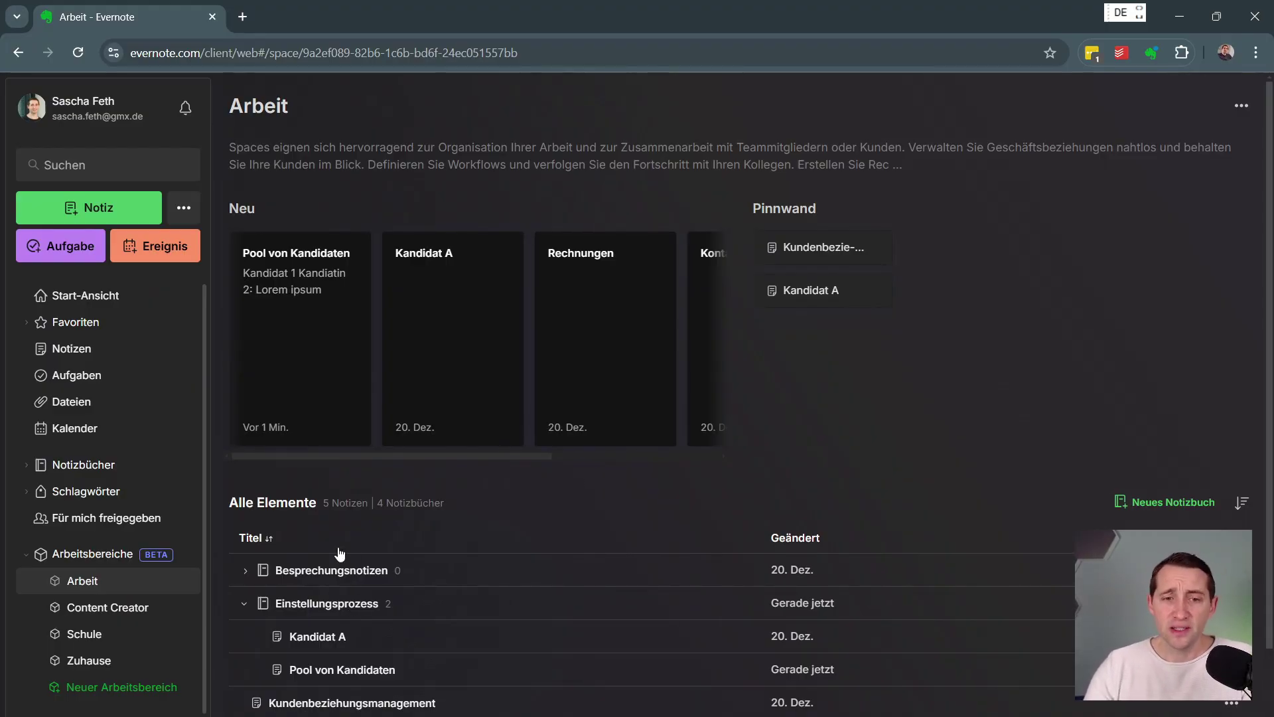
# Create a note titled "Kandidat B" in the Einstellungsprozess notebook and pin it to that notebook
pyautogui.click(337, 607)
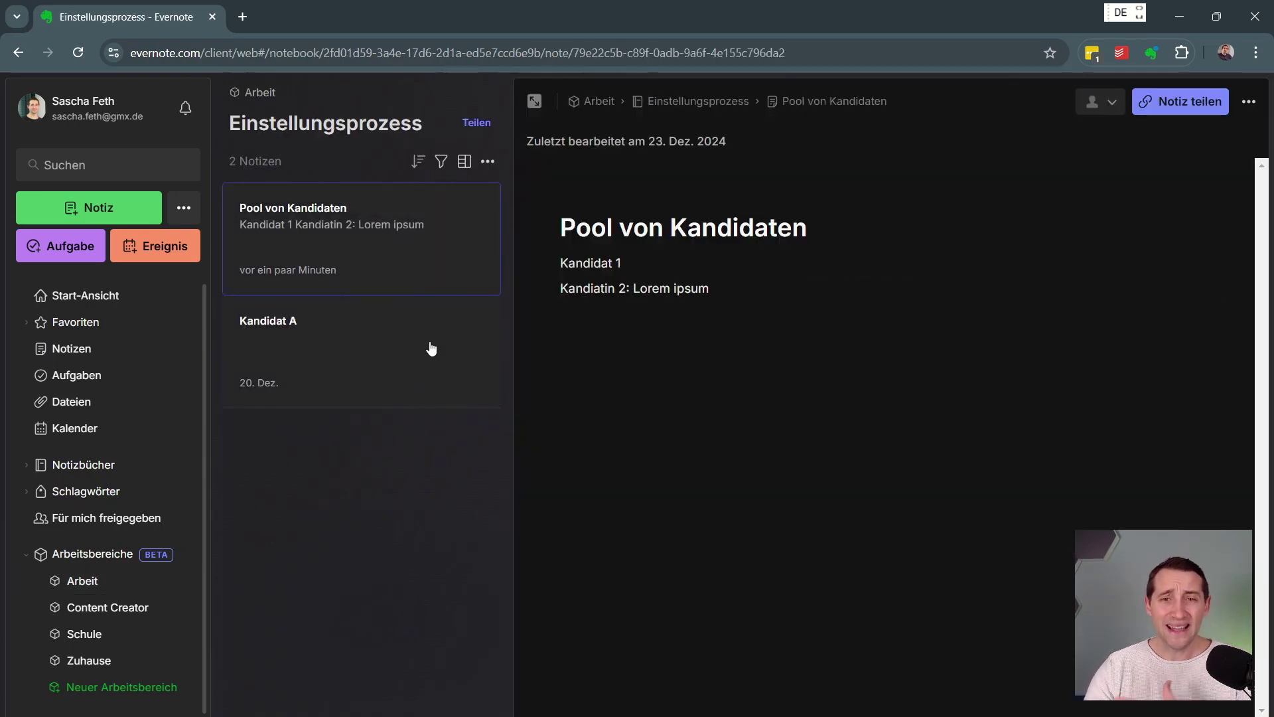
pyautogui.click(148, 207)
pyautogui.write('Kandi')
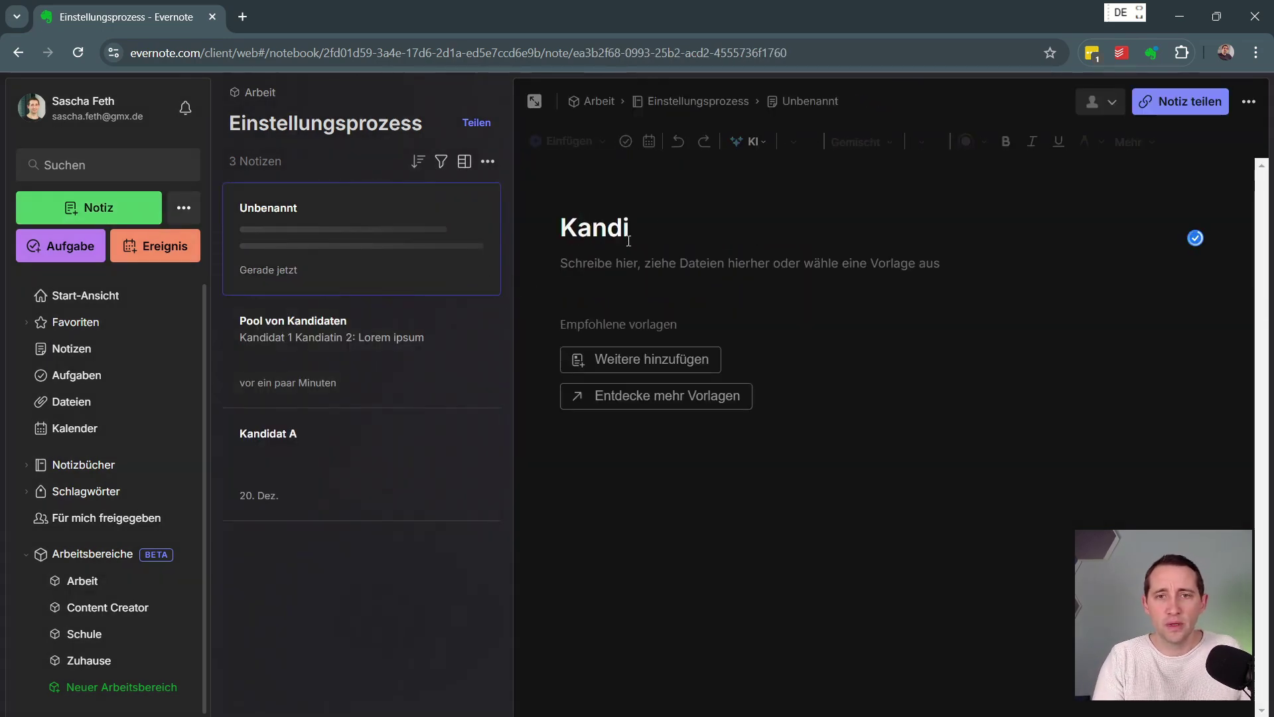
pyautogui.write('dat B')
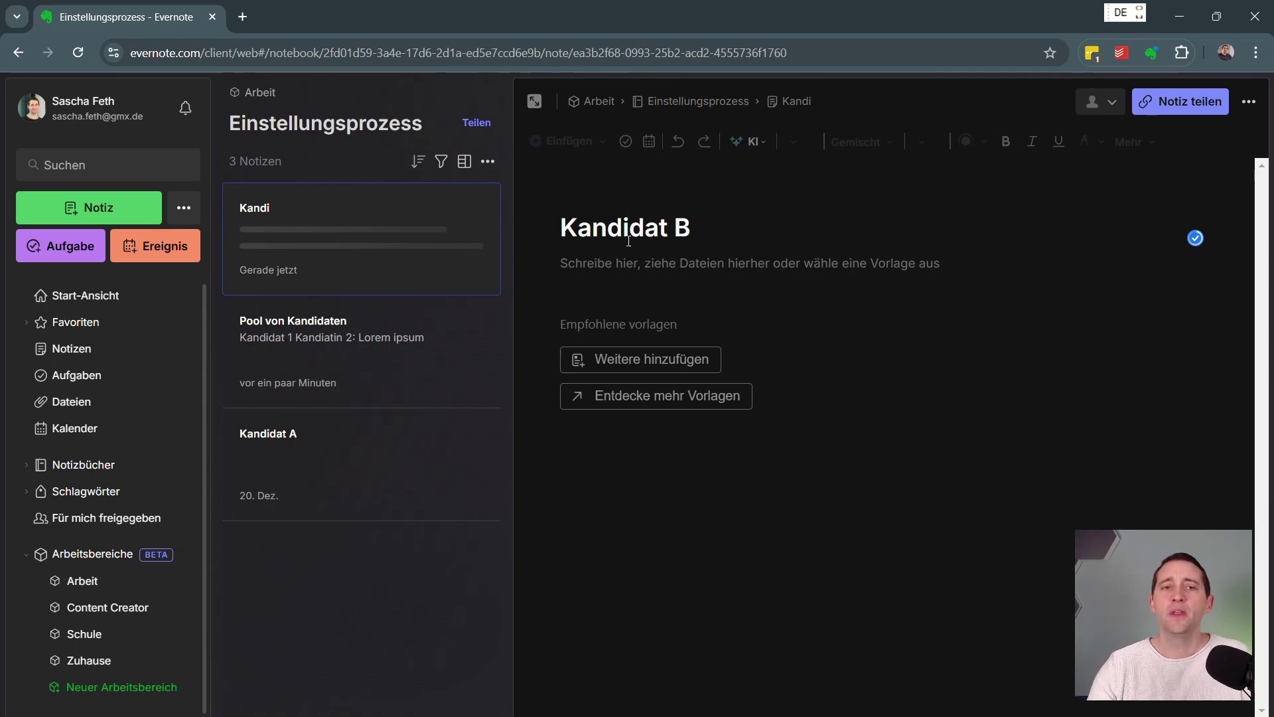
pyautogui.click(1249, 102)
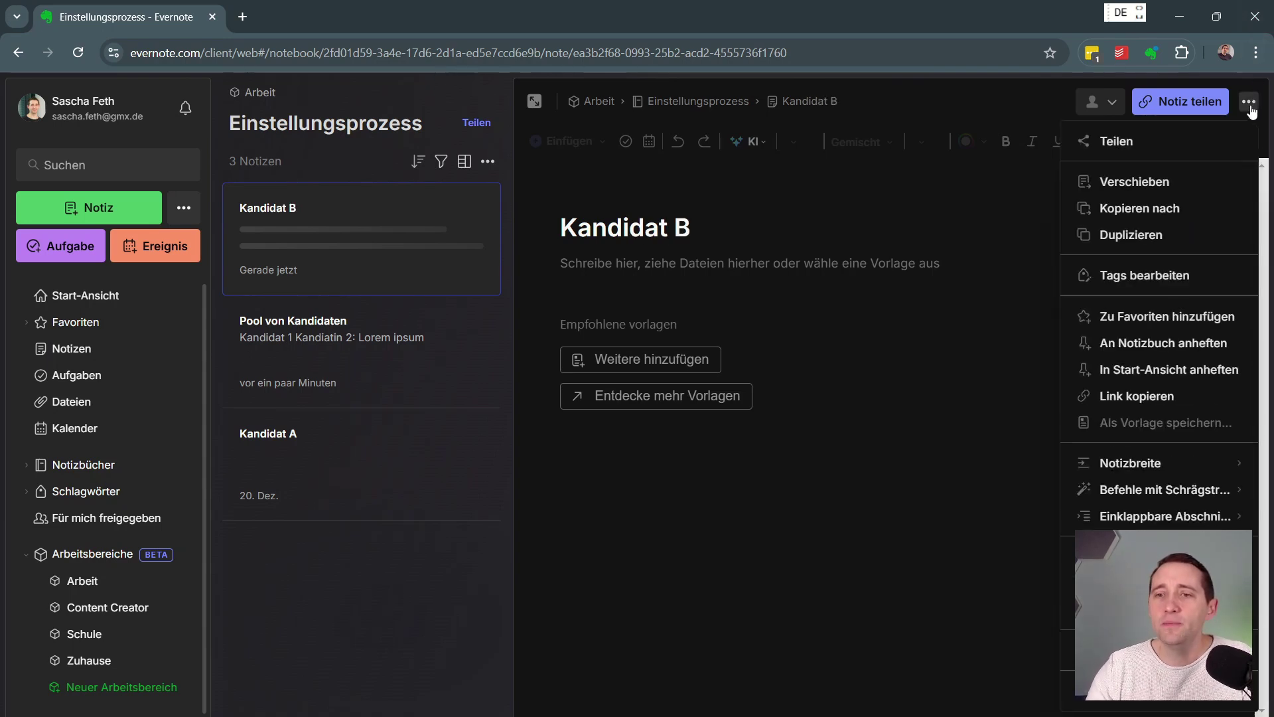
pyautogui.click(1172, 354)
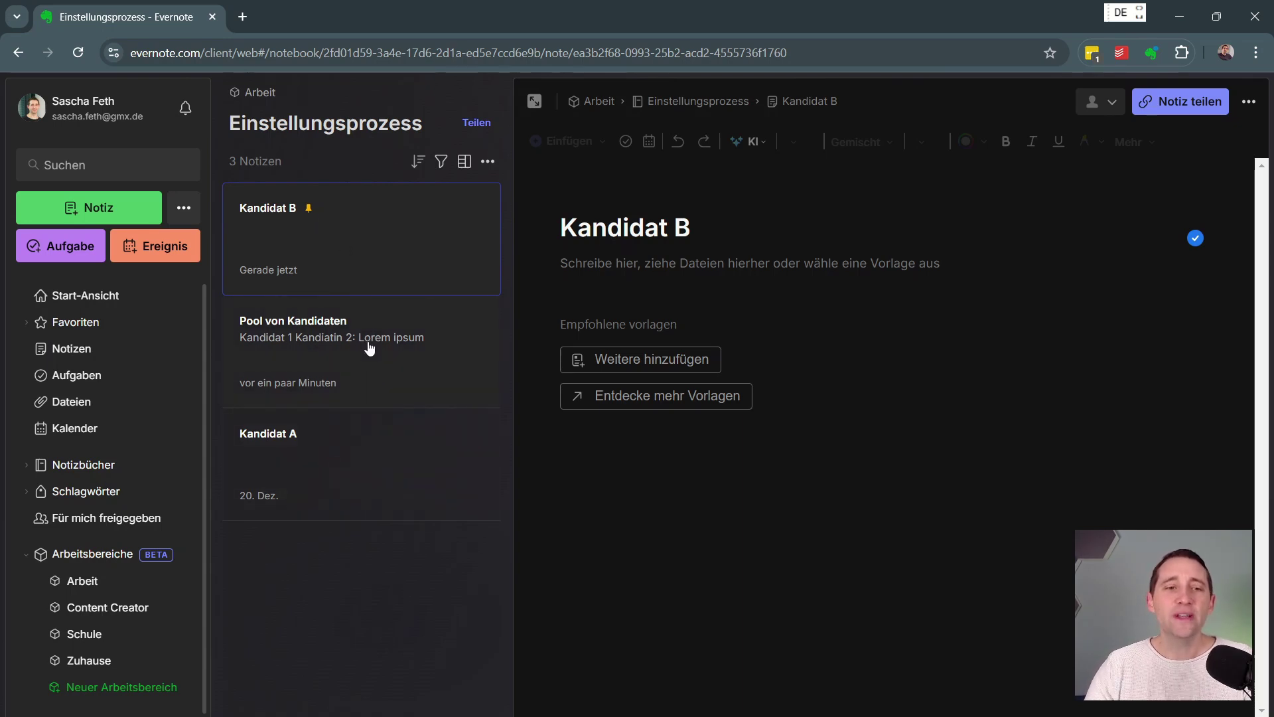
# Return to the Arbeit workspace and examine the available actions for the Rechnungen note in the Collins Management notebook
pyautogui.click(99, 581)
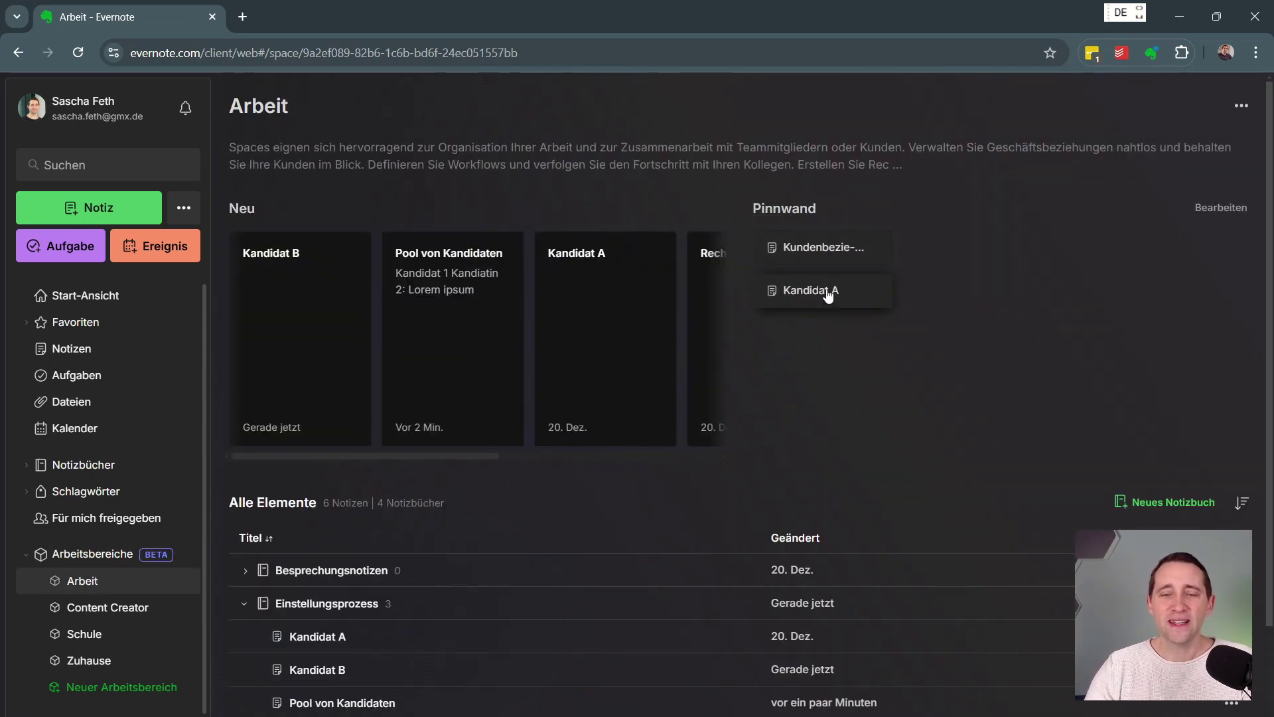
pyautogui.scroll(-3, 870, 355)
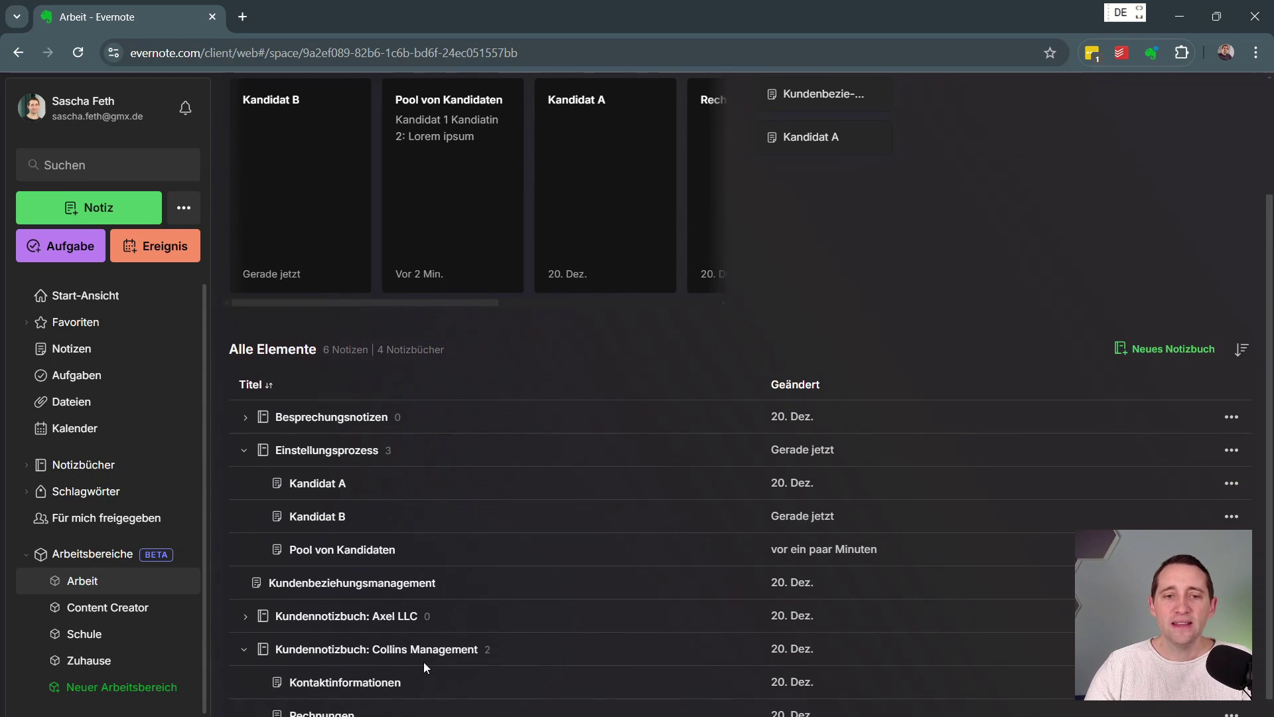
pyautogui.click(1232, 713)
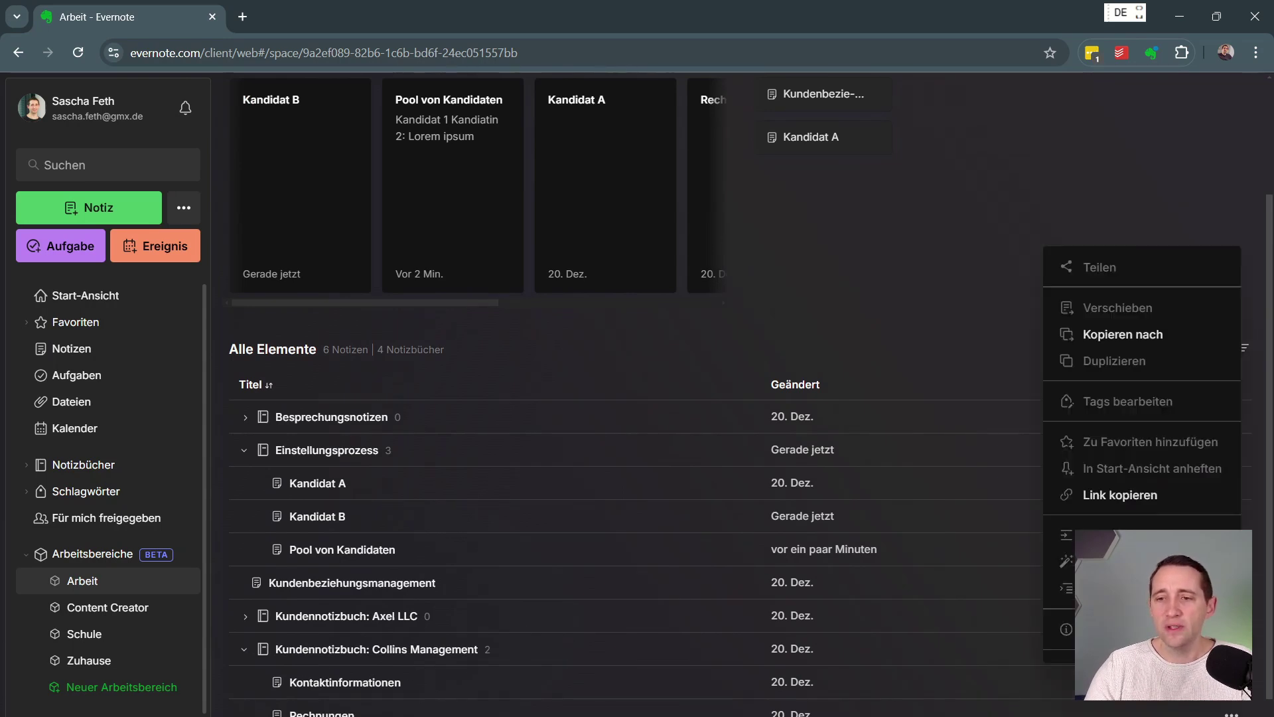
pyautogui.moveTo(1165, 524)
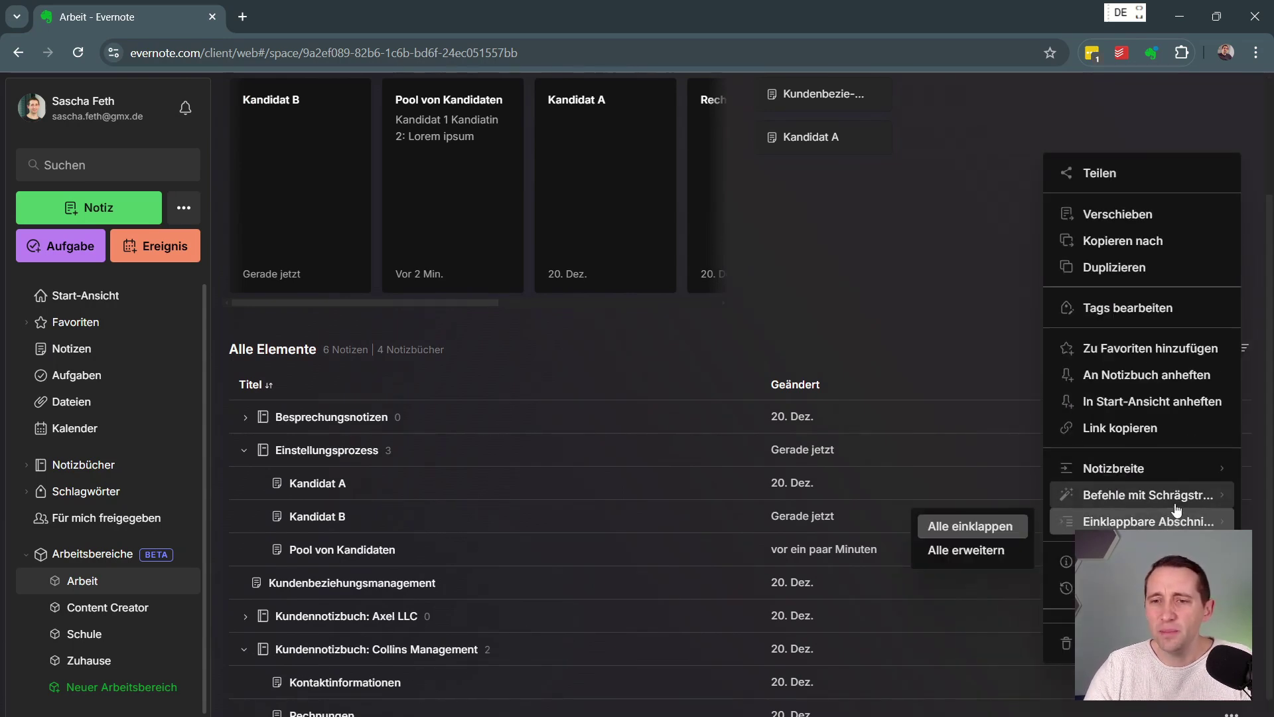
pyautogui.moveTo(1151, 467)
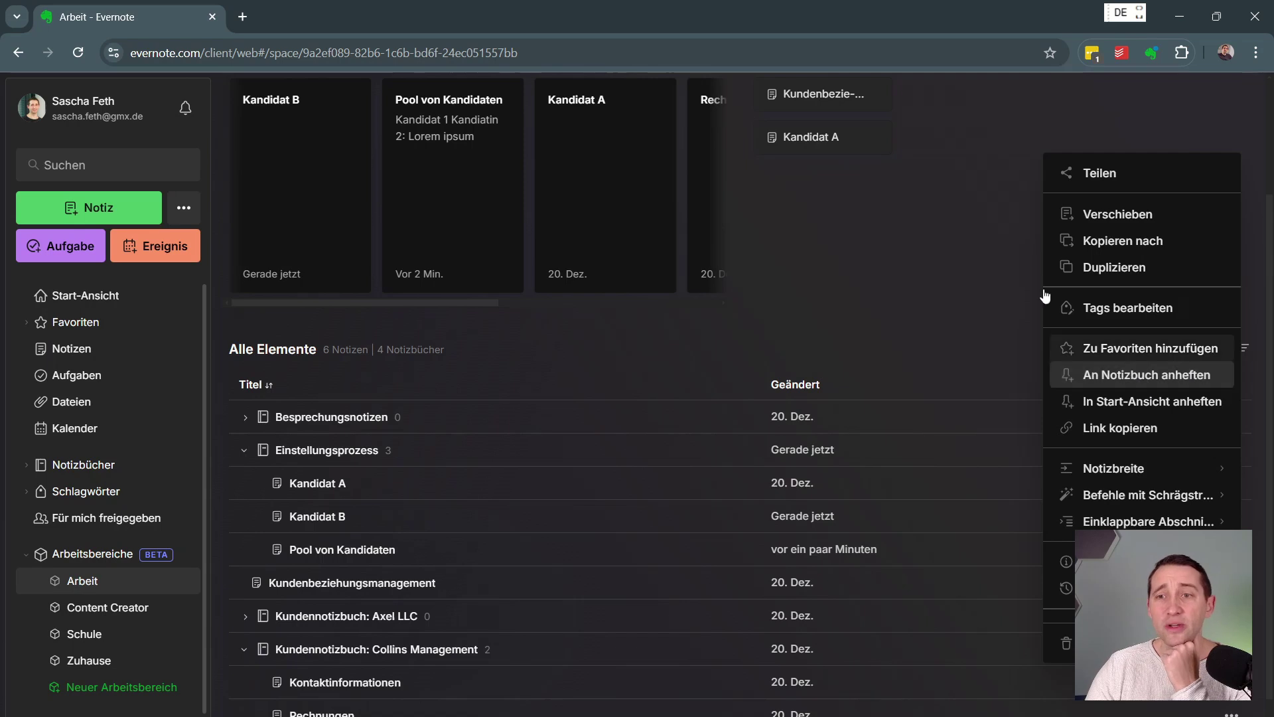
pyautogui.click(942, 219)
# Add the note Kontaktinformationen from the Collins Management customer notebook to the workspace pinboard
pyautogui.scroll(3, 942, 217)
pyautogui.click(1205, 209)
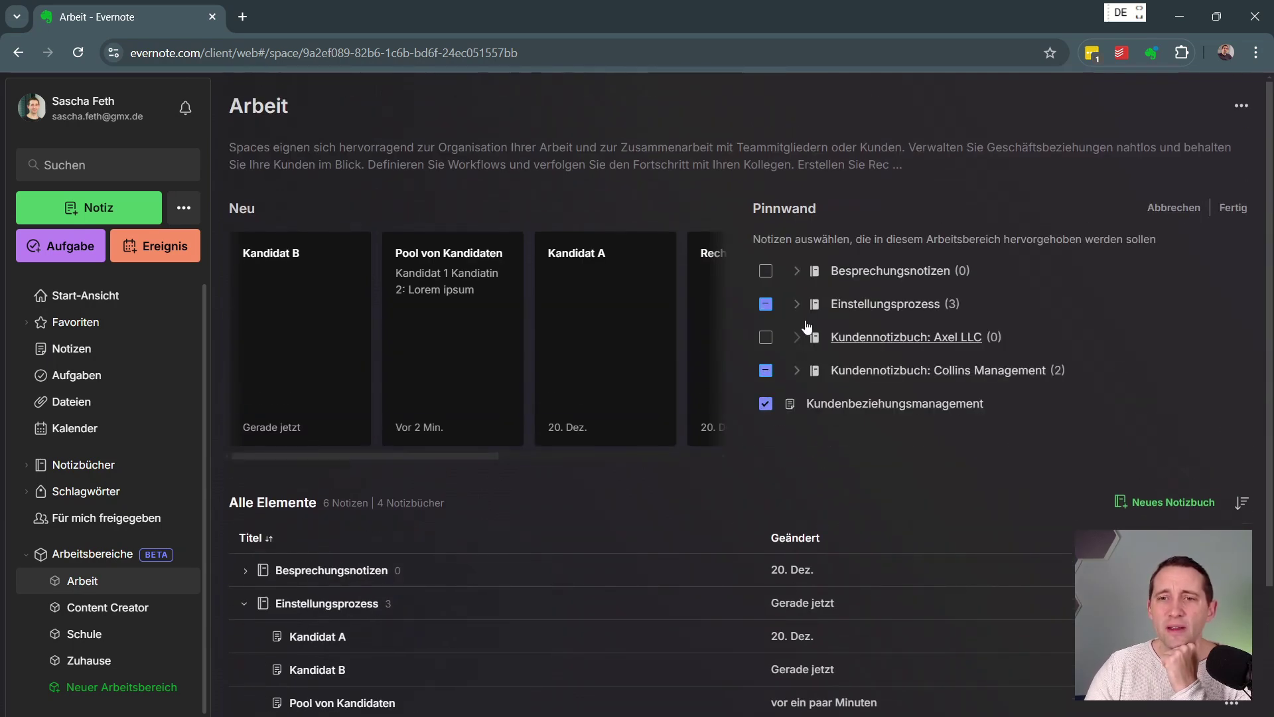
pyautogui.click(798, 370)
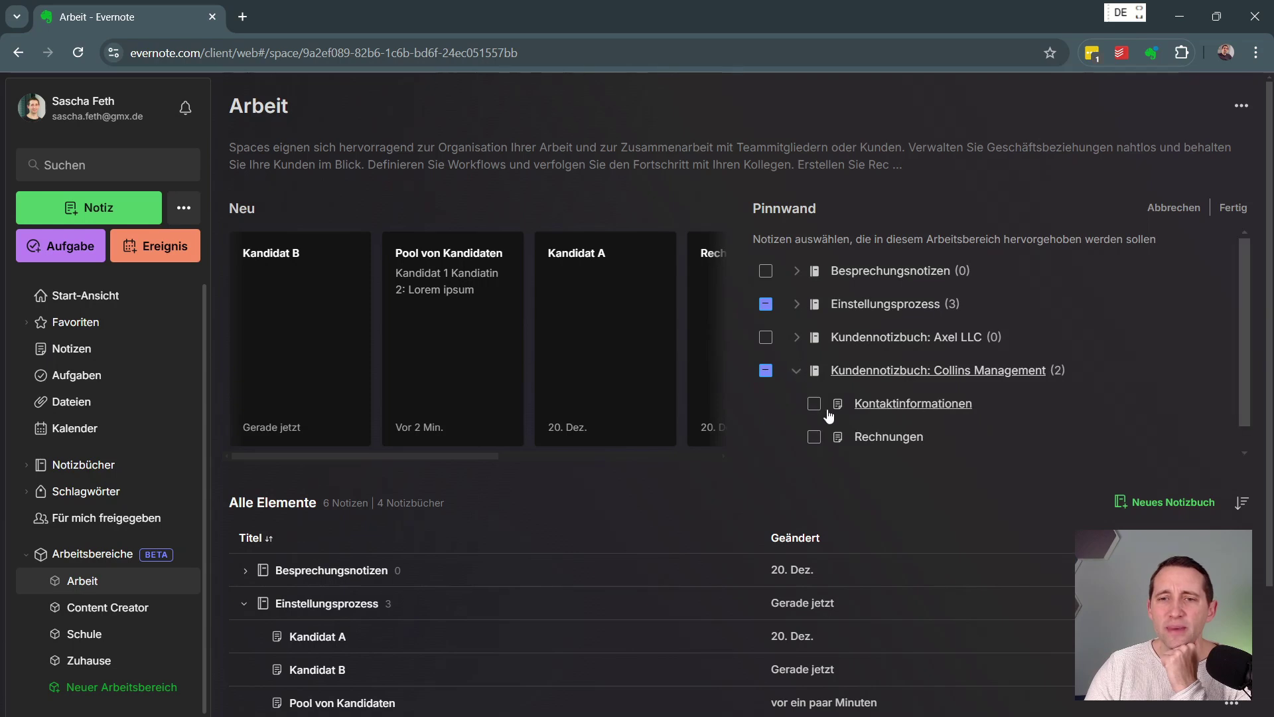
pyautogui.scroll(-1, 830, 415)
pyautogui.click(814, 378)
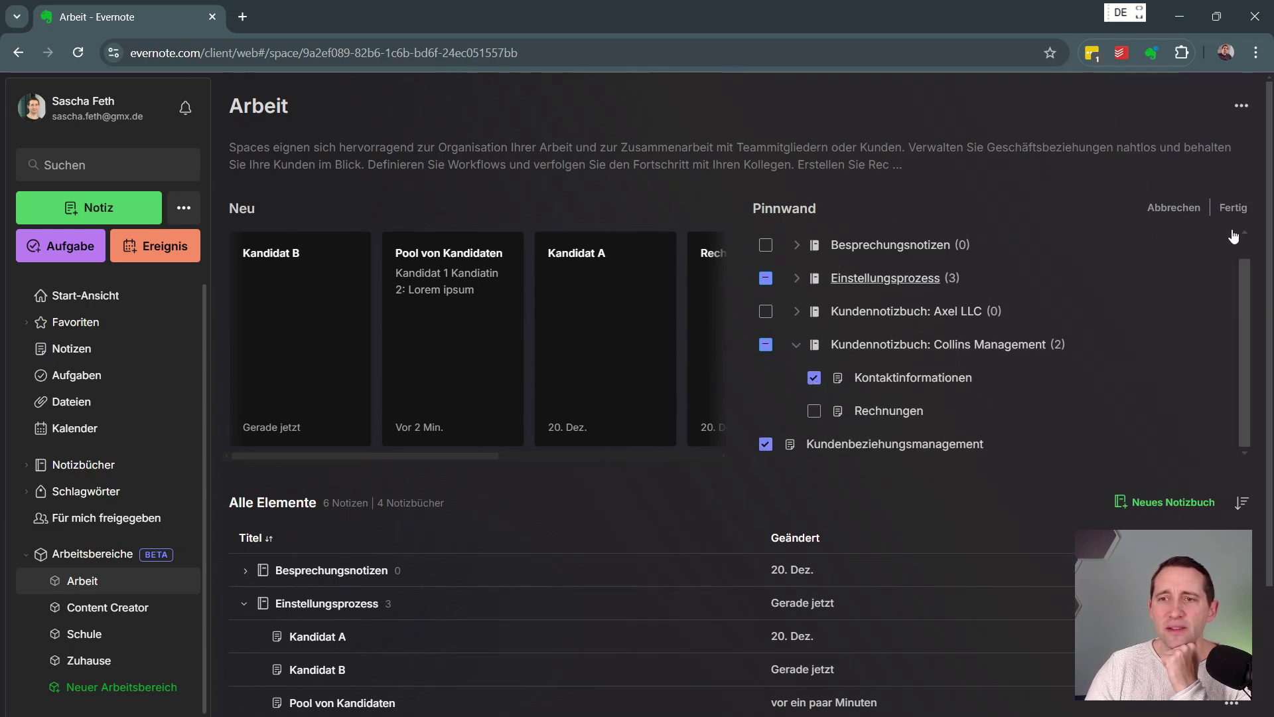
pyautogui.click(1232, 208)
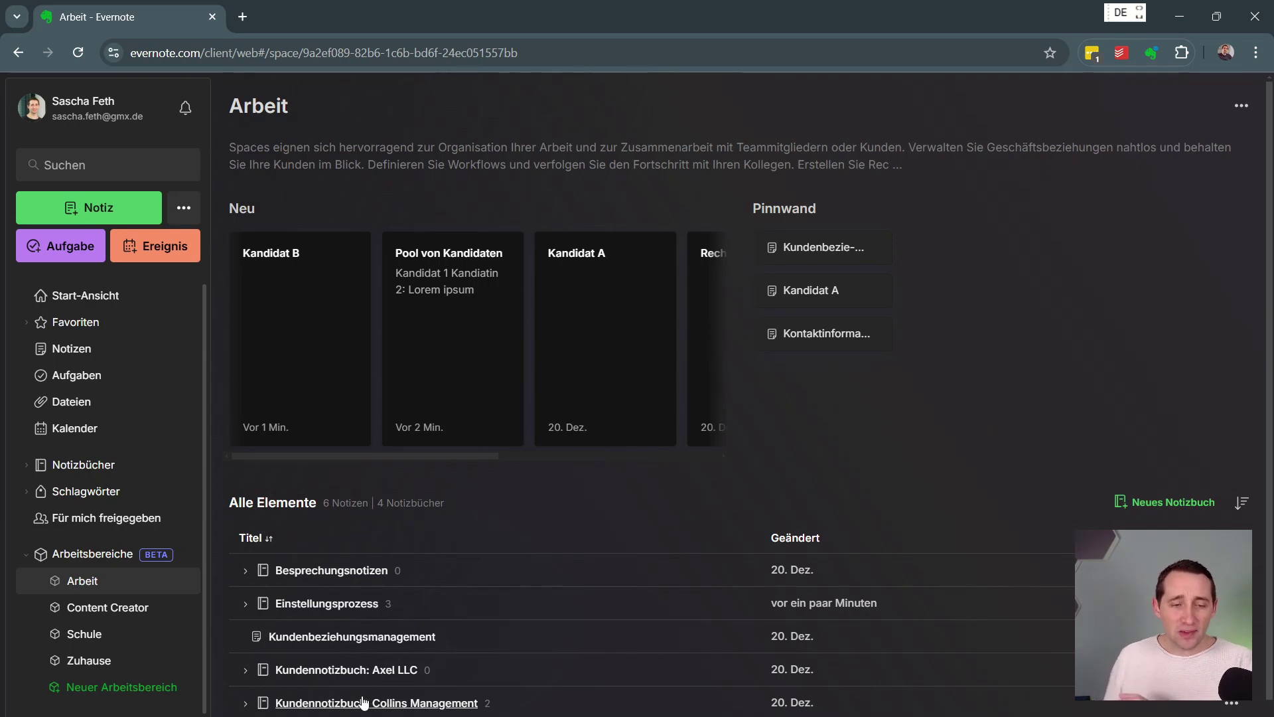
# Expand the notebook list, look through its notebooks and stacks, and unfold the 3 Ressourcen stack
pyautogui.click(27, 468)
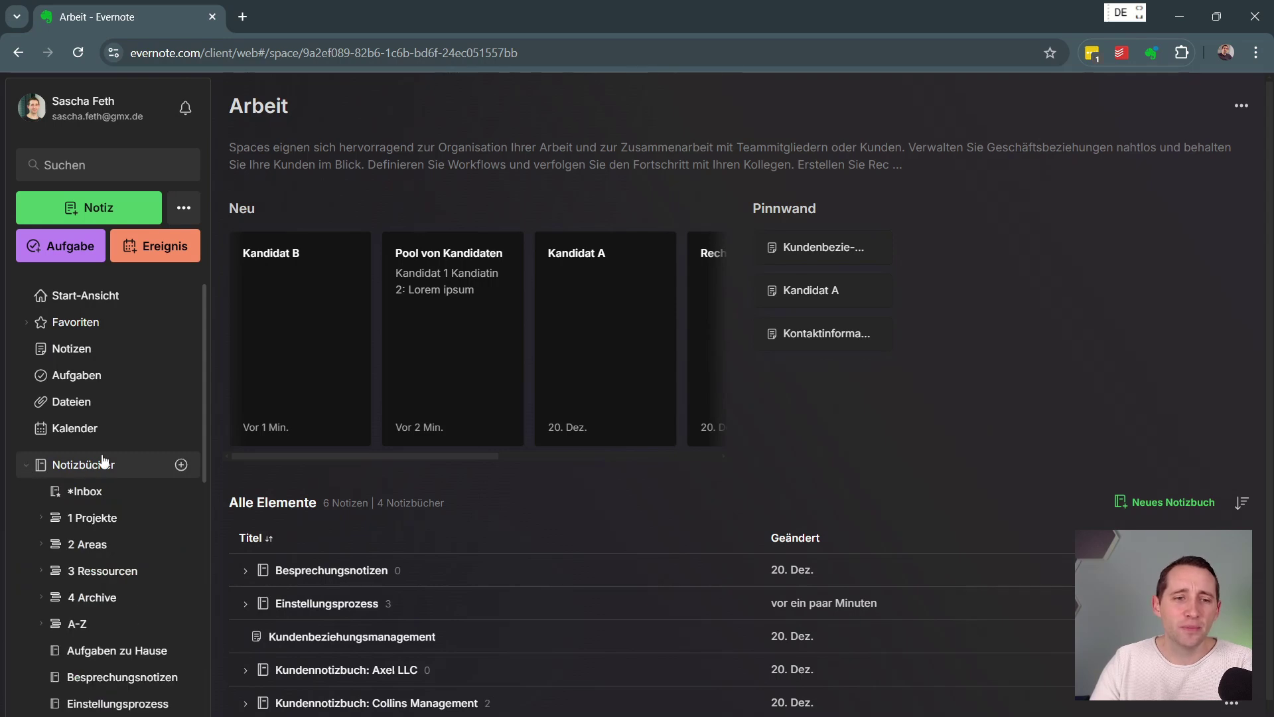
pyautogui.scroll(-3, 103, 460)
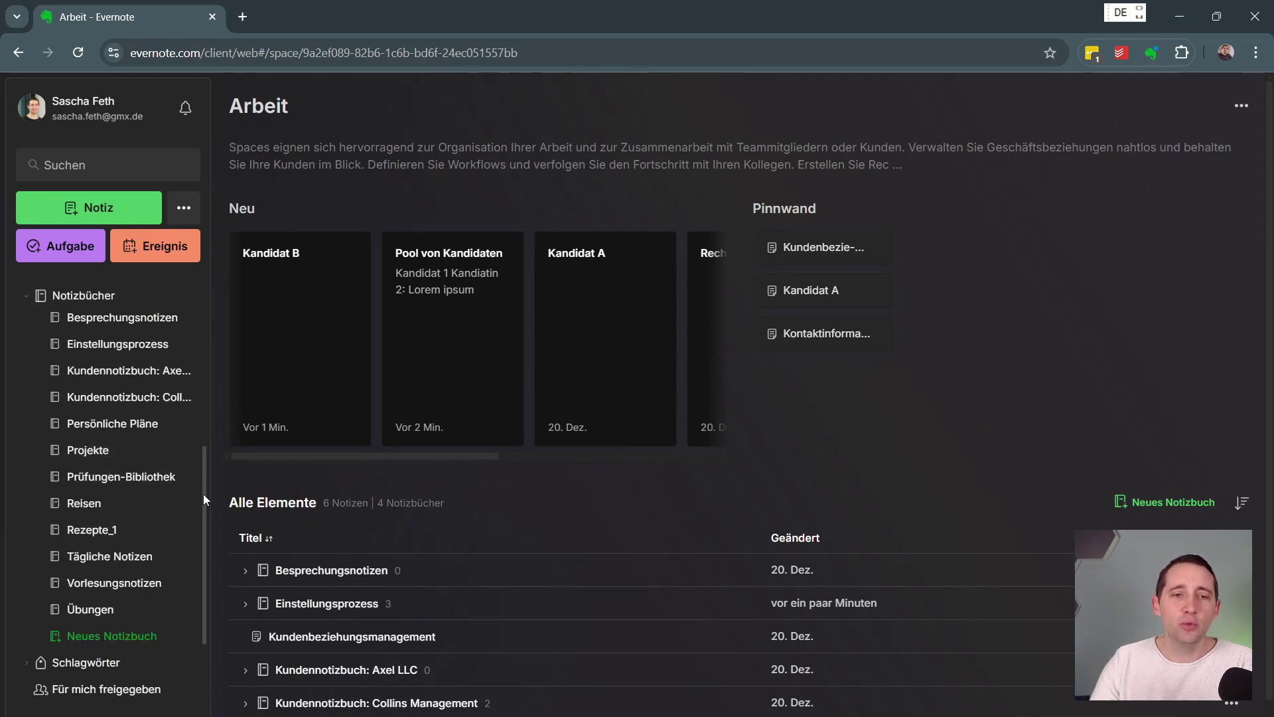
pyautogui.scroll(3, 206, 477)
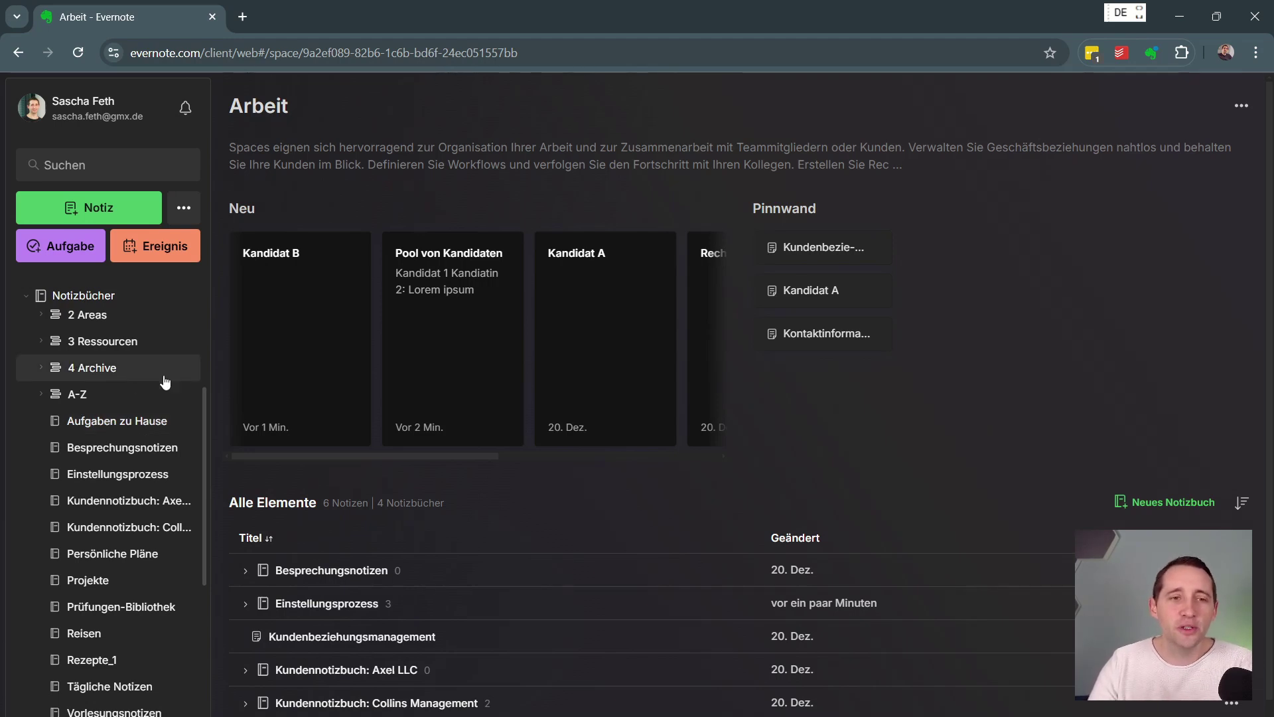
pyautogui.moveTo(205, 465); pyautogui.dragTo(209, 421)
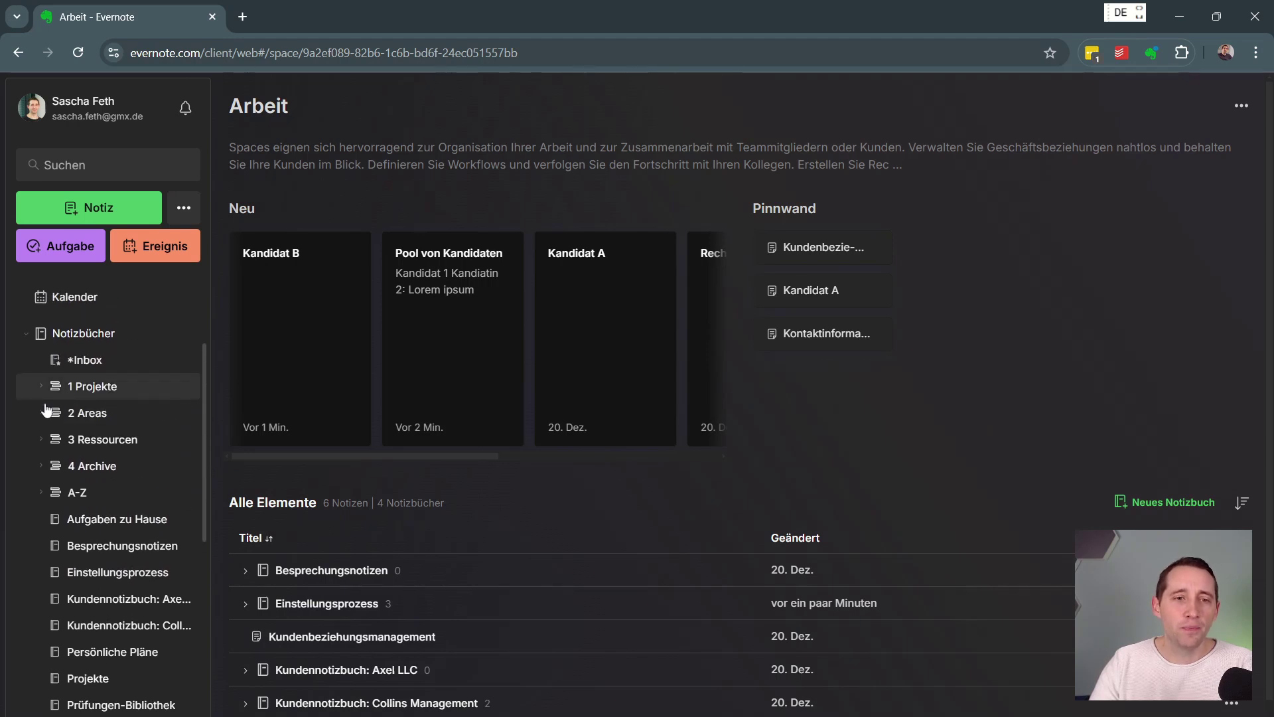
pyautogui.click(42, 442)
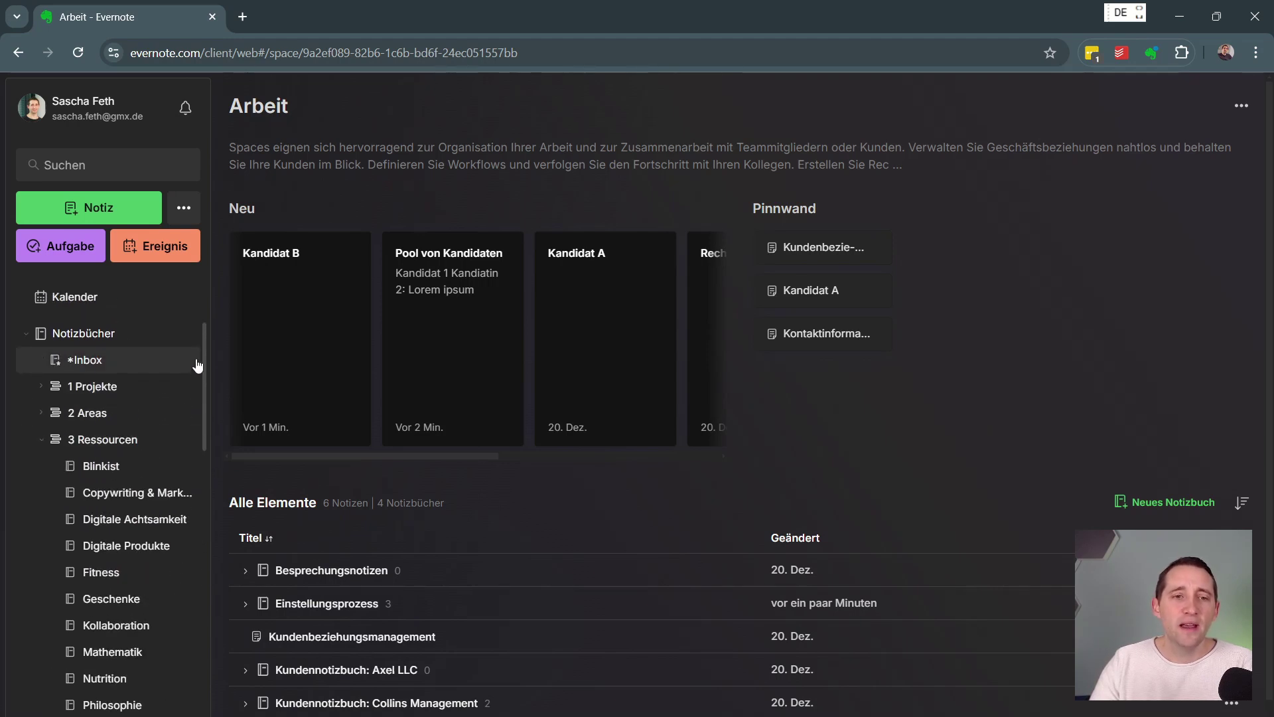
# Open the 3 Ressourcen stack and look through its notes and notebooks
pyautogui.moveTo(202, 344)
pyautogui.mouseDown()
pyautogui.moveTo(207, 384)
pyautogui.moveTo(204, 369)
pyautogui.mouseUp()
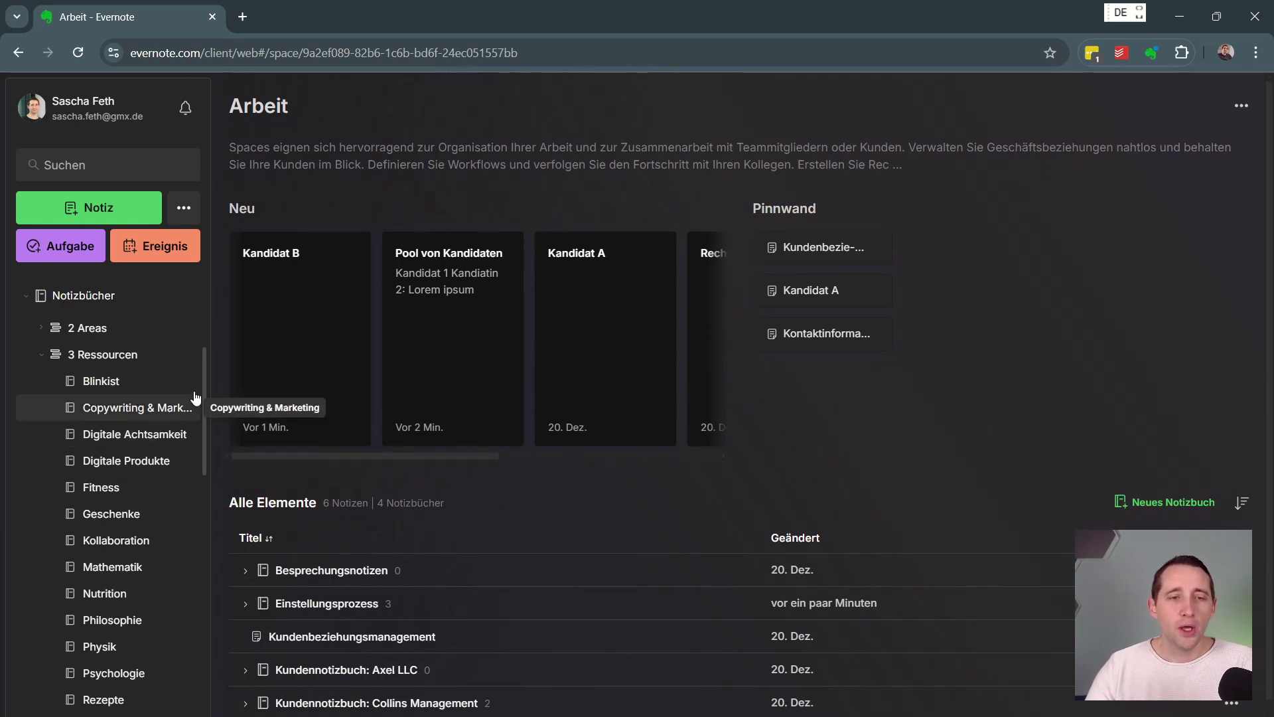
pyautogui.click(108, 356)
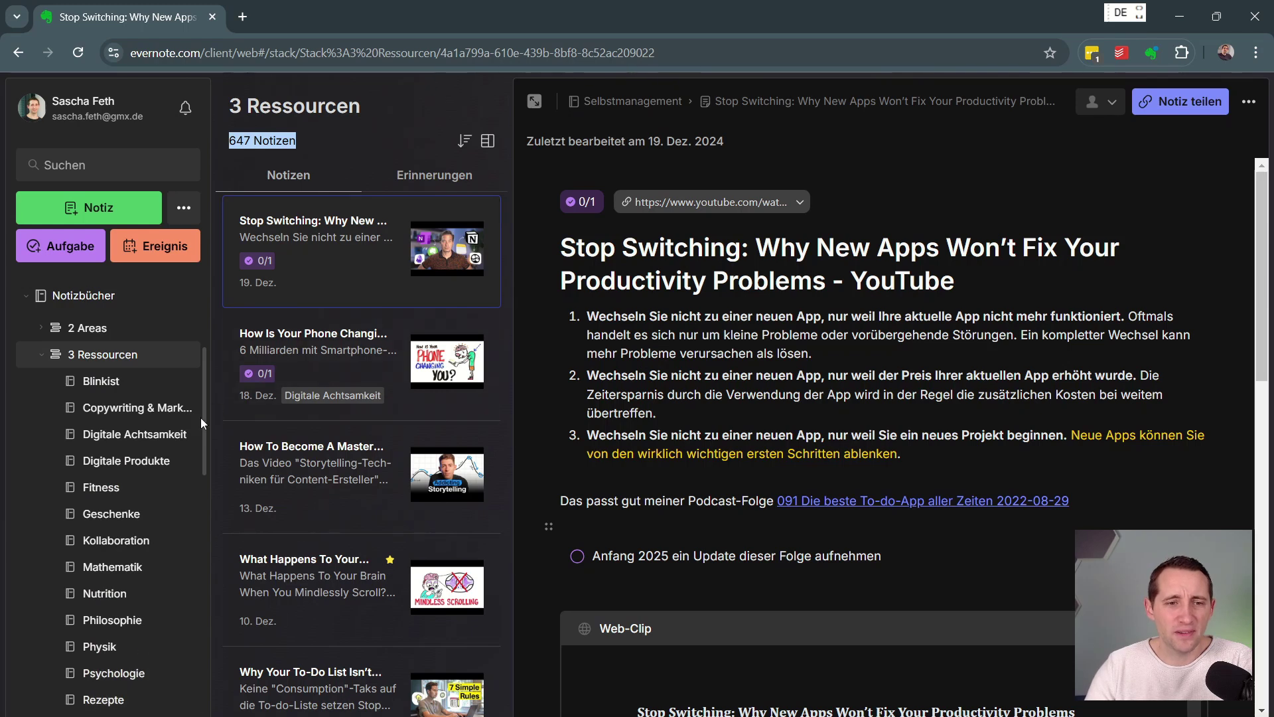
pyautogui.scroll(-5, 153, 458)
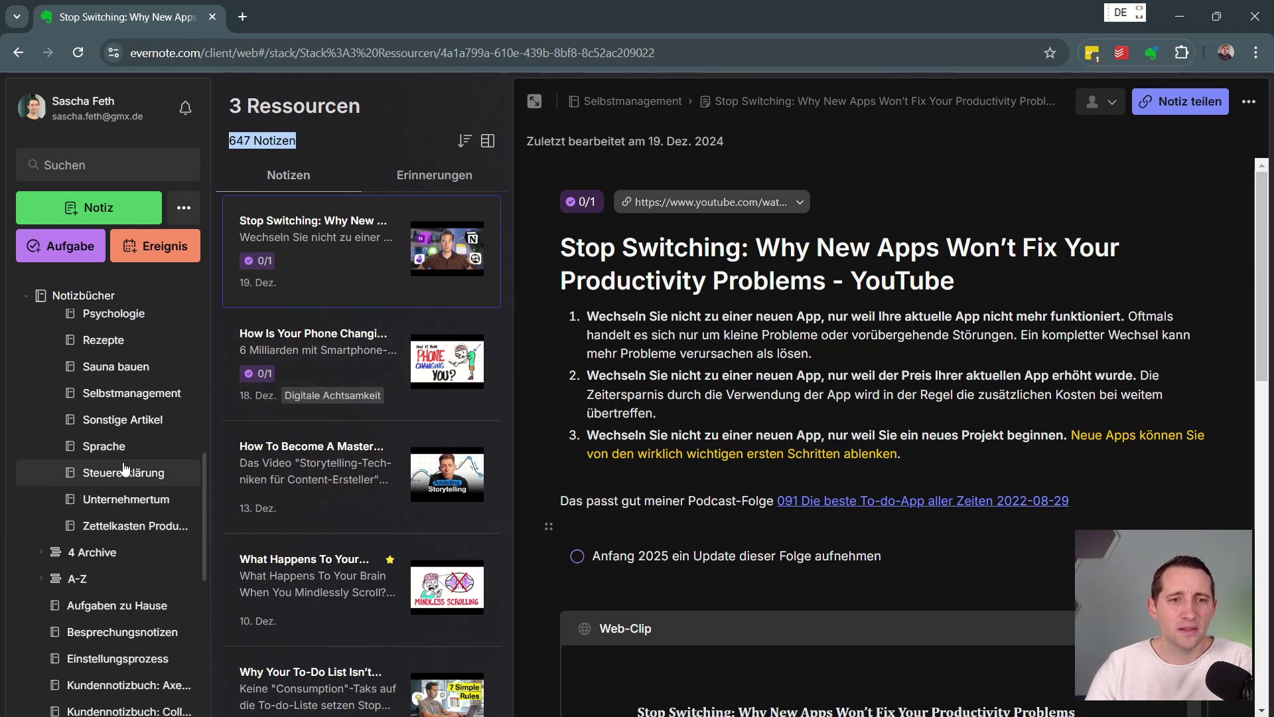
pyautogui.scroll(5, 136, 451)
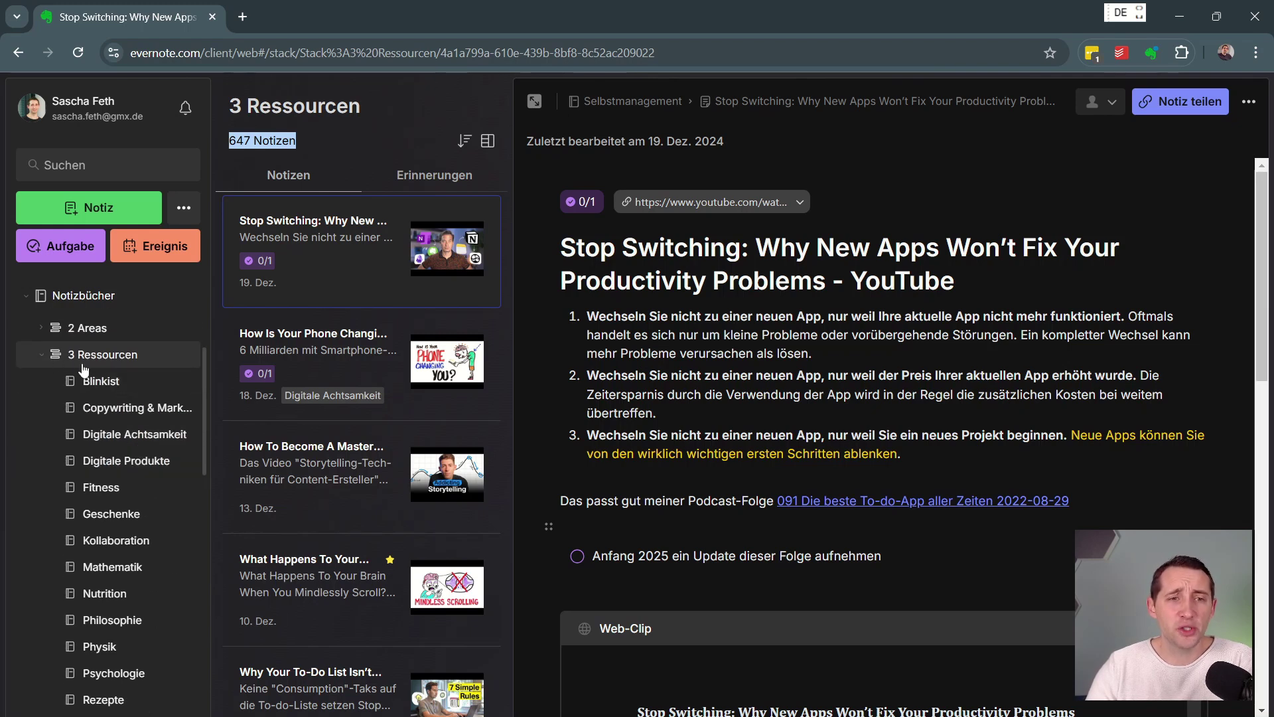
# Open the Kundenbeziehungsmanagement note in the Arbeit workspace and examine its possible move destinations, including Arbeit's notebooks, without moving it
pyautogui.scroll(-10, 99, 405)
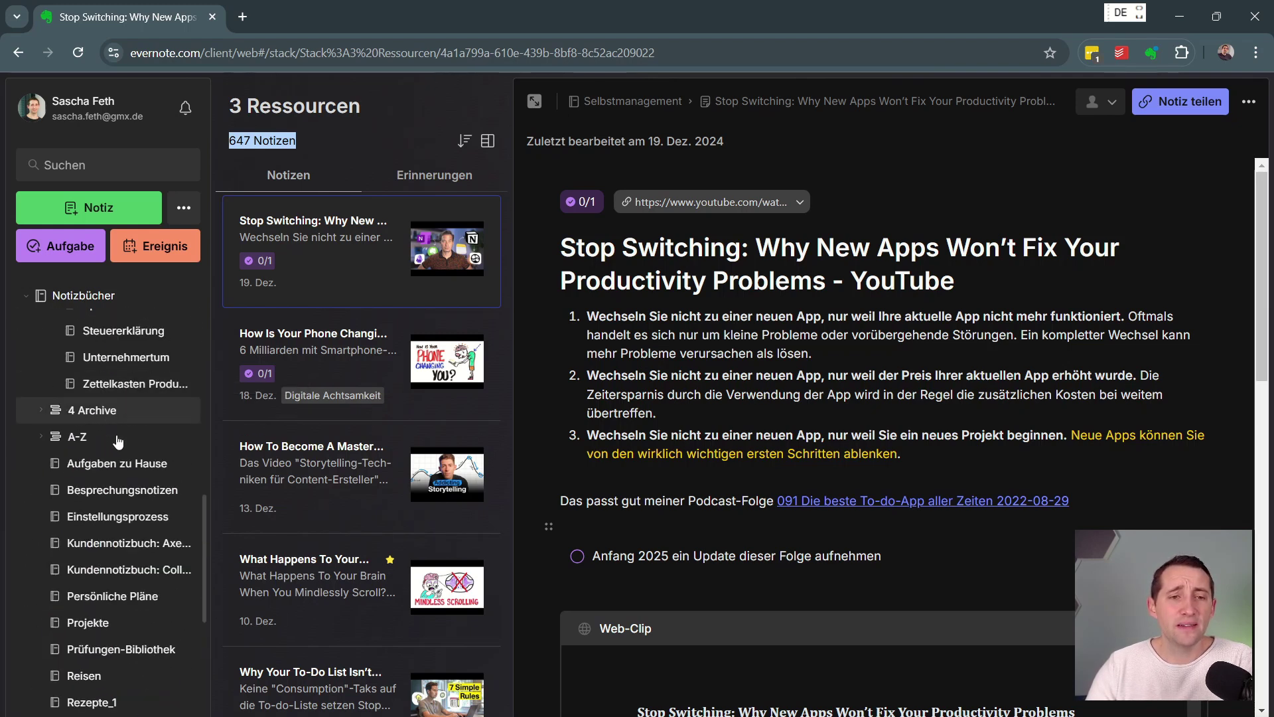
pyautogui.scroll(-5, 93, 511)
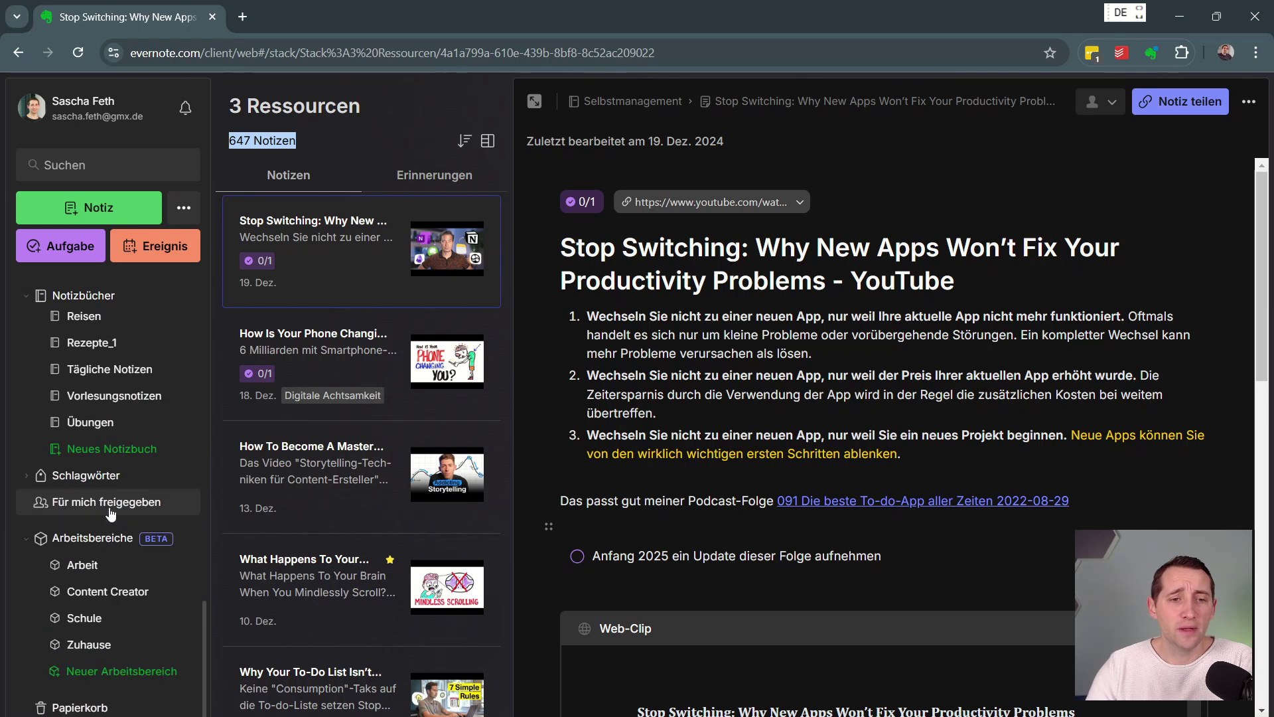
pyautogui.click(92, 571)
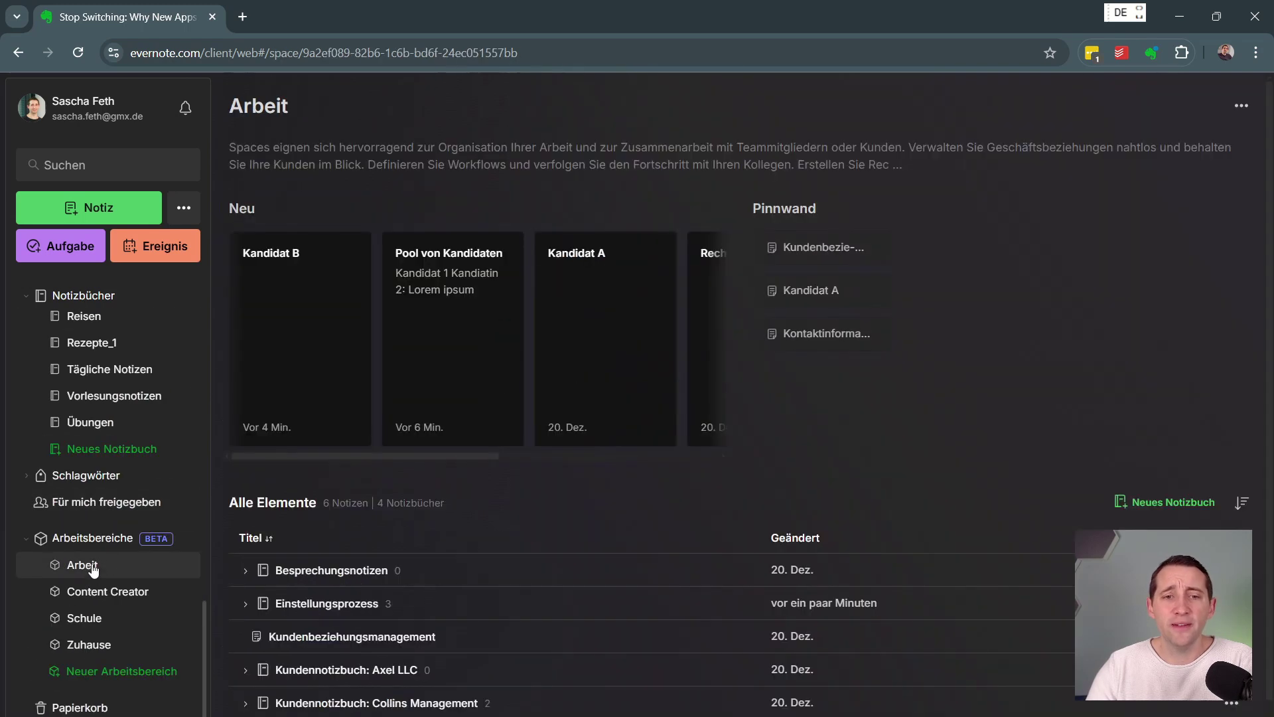
pyautogui.click(372, 640)
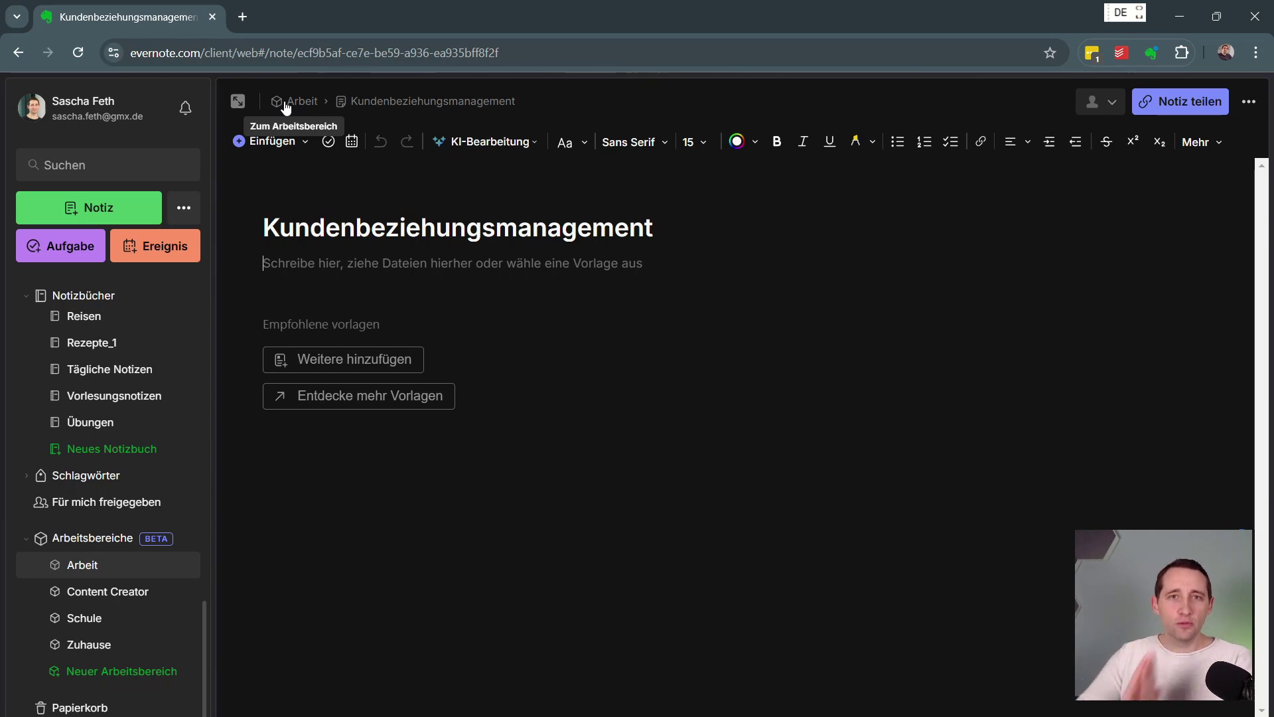
pyautogui.click(413, 107)
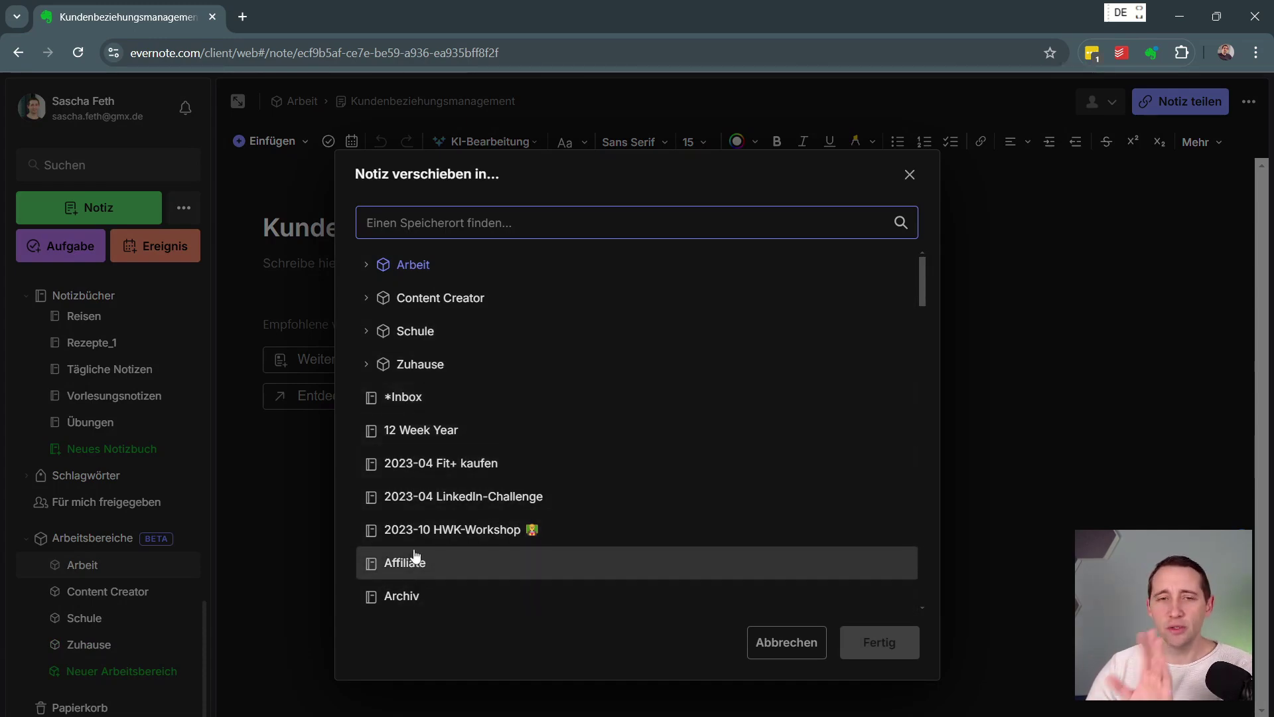
pyautogui.click(366, 267)
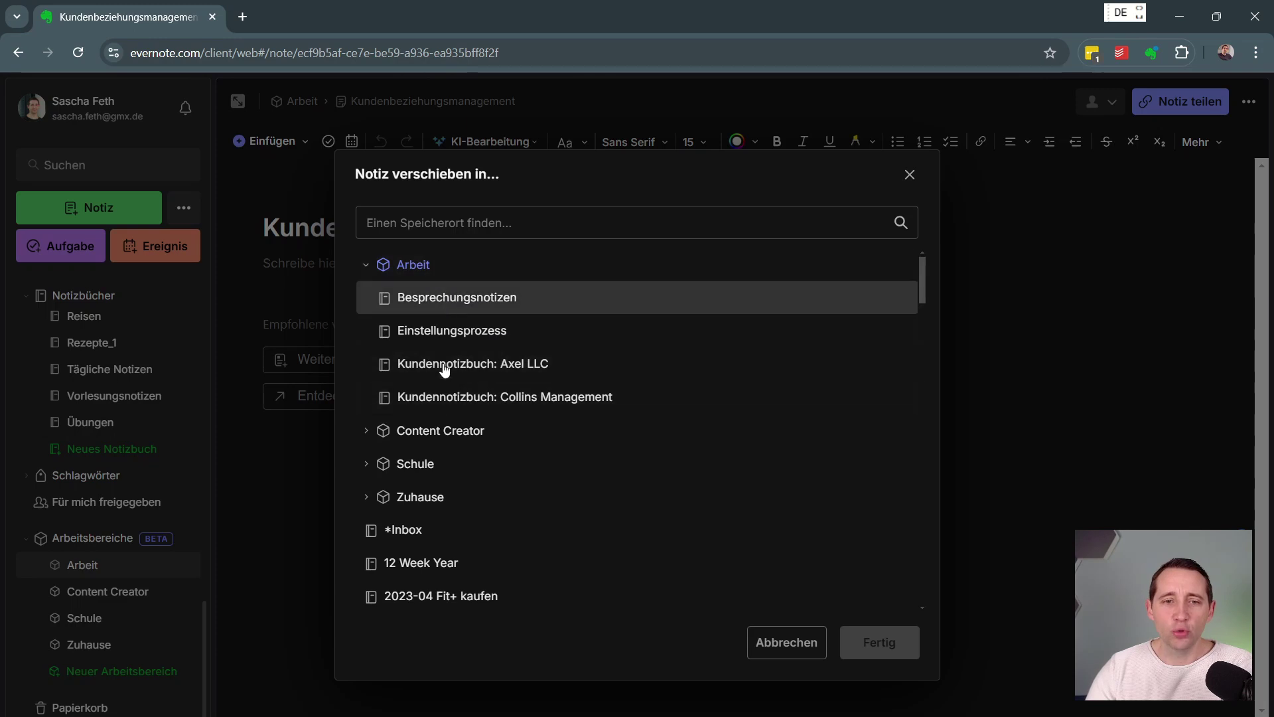
pyautogui.click(789, 642)
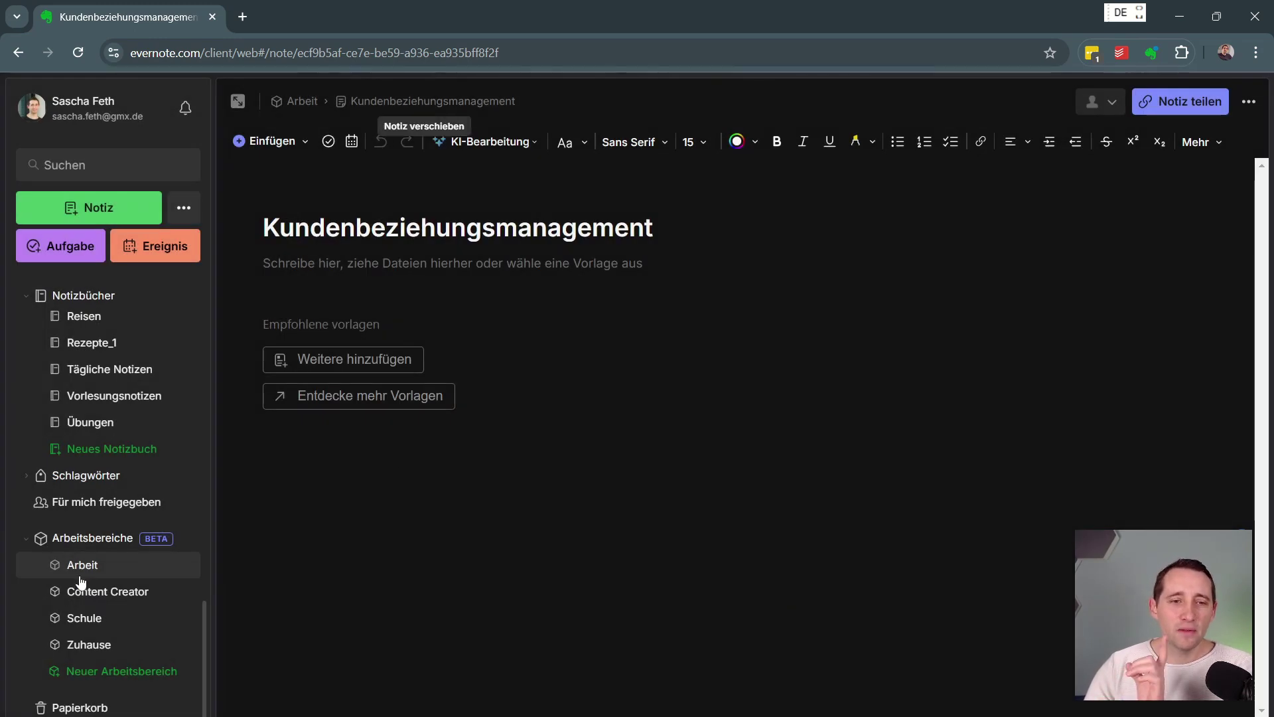
# Return to the Arbeit workspace and create three notes titled "Foo", "Bar" and "FooBar" from there
pyautogui.click(81, 574)
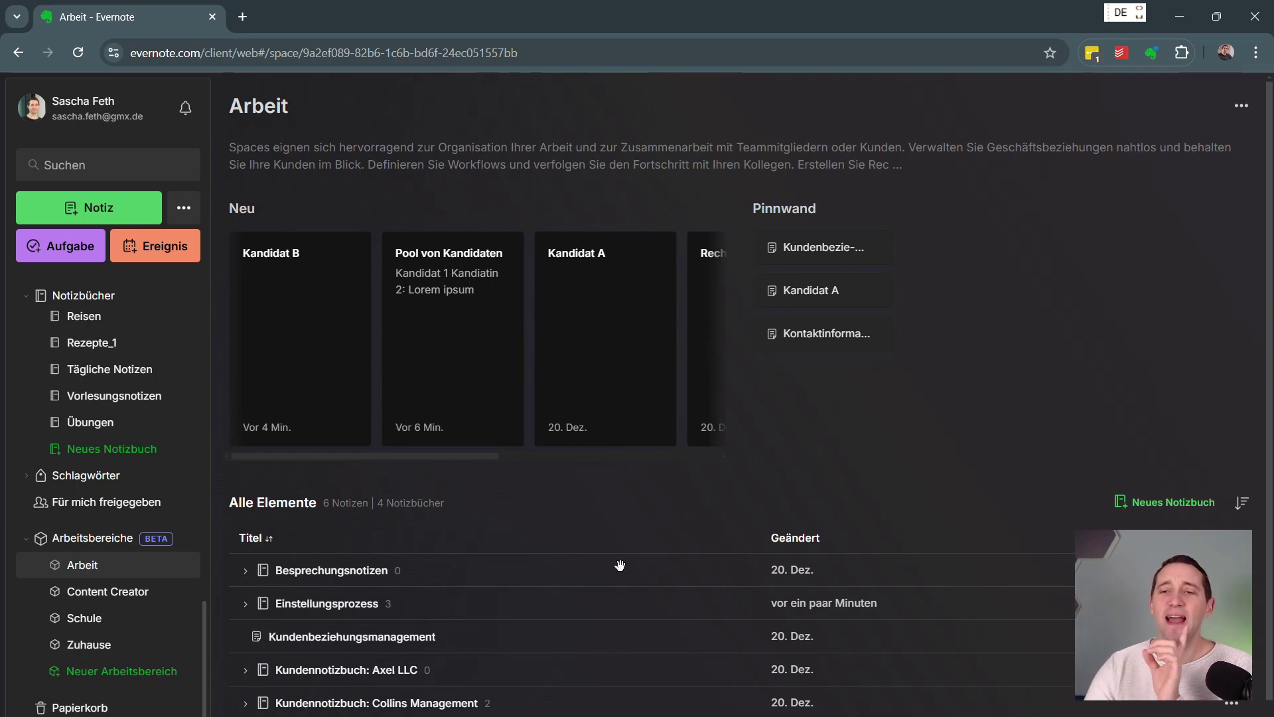
pyautogui.scroll(-1, 575, 494)
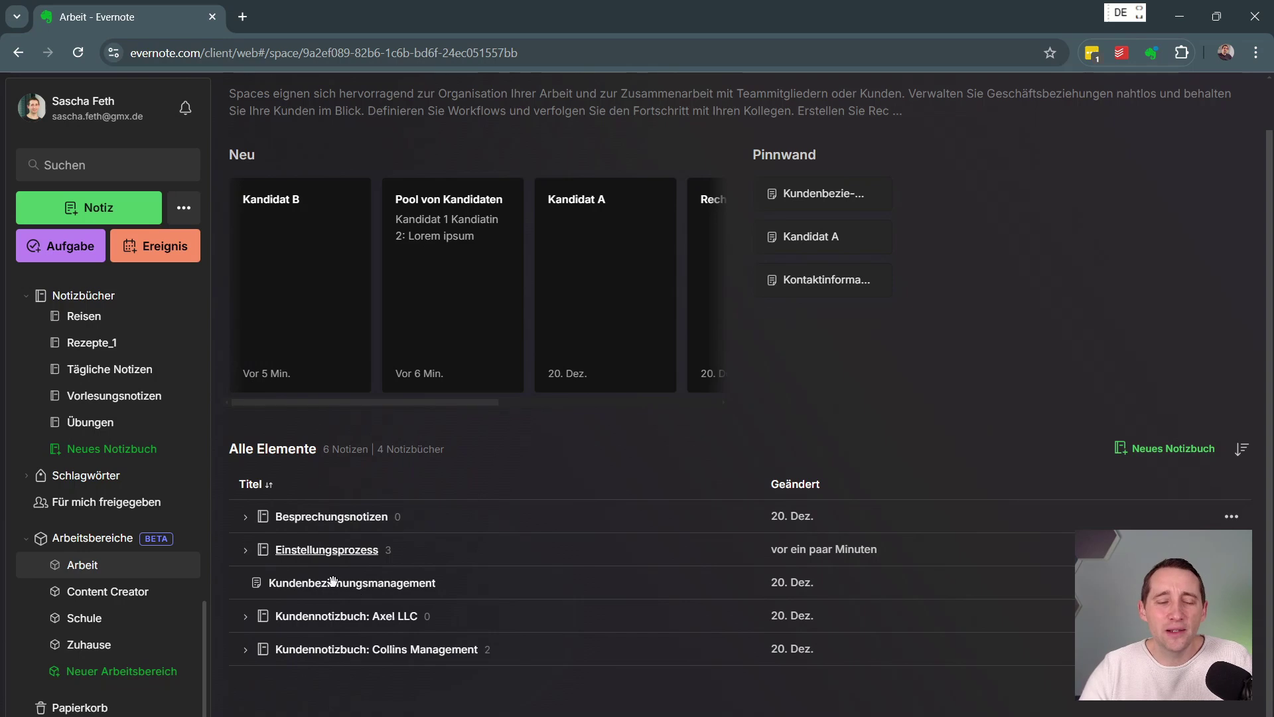
pyautogui.click(88, 215)
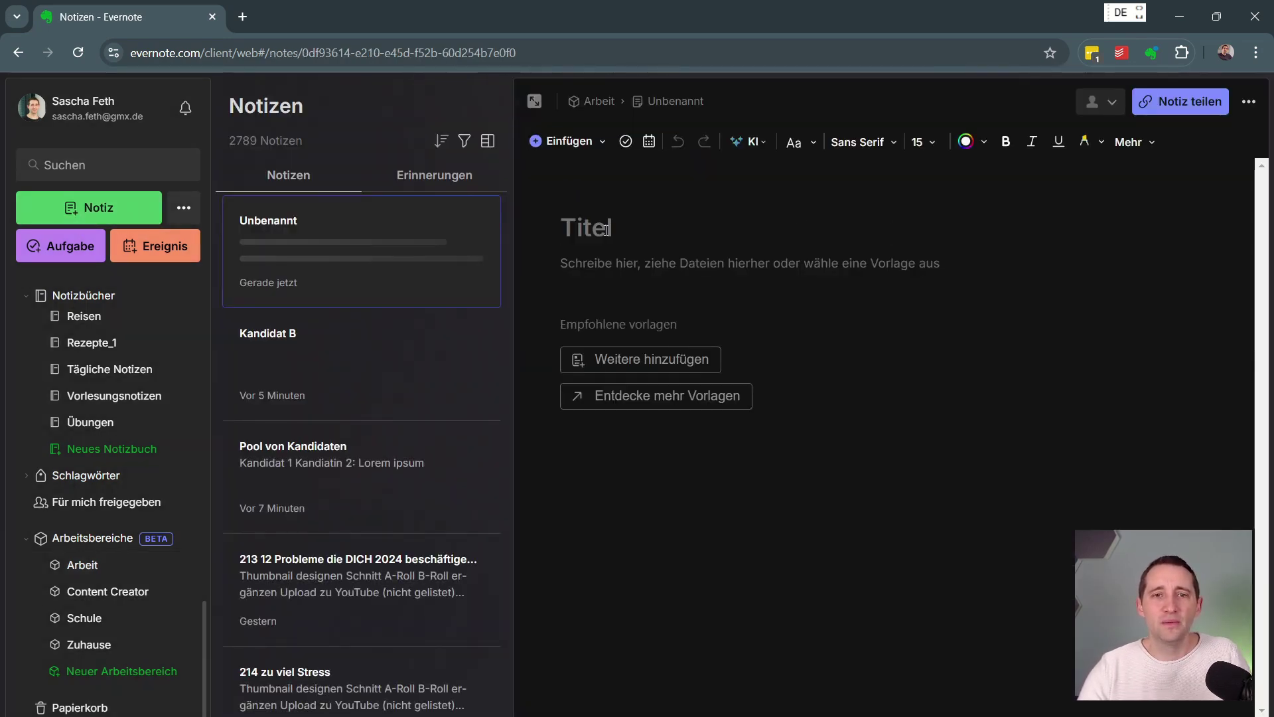
pyautogui.write('Foo')
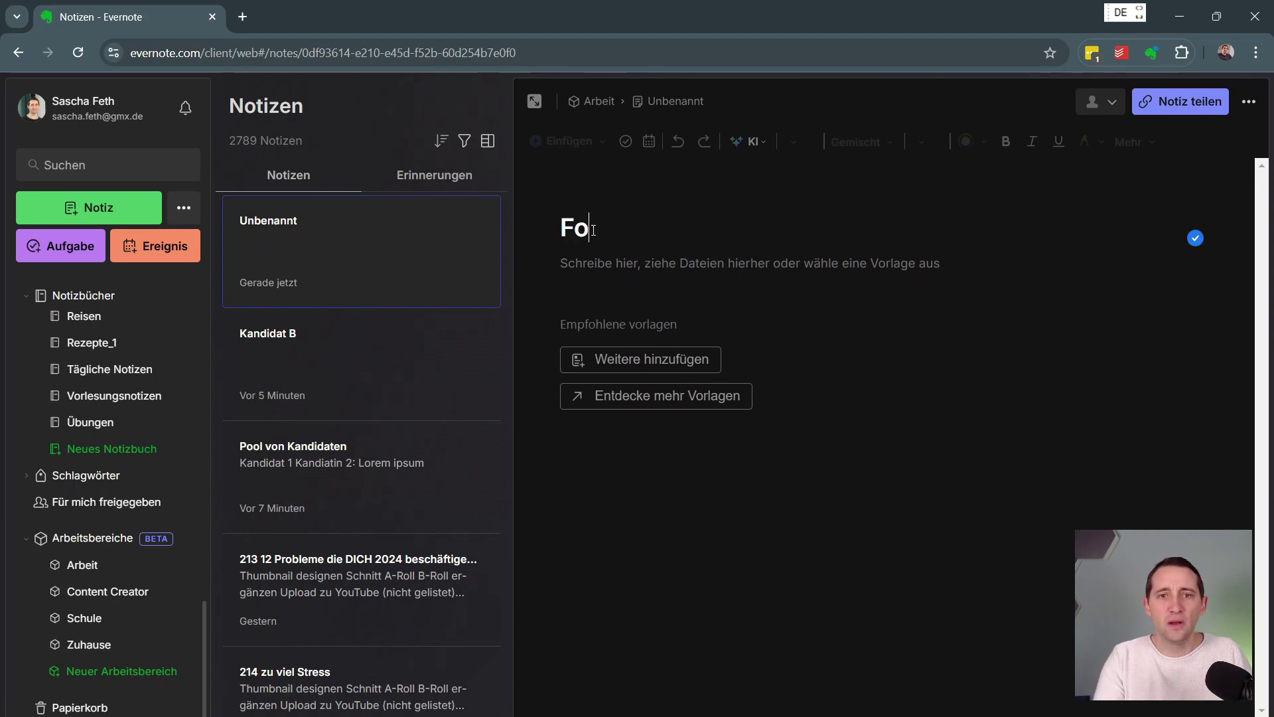
pyautogui.click(103, 207)
pyautogui.write('Bar')
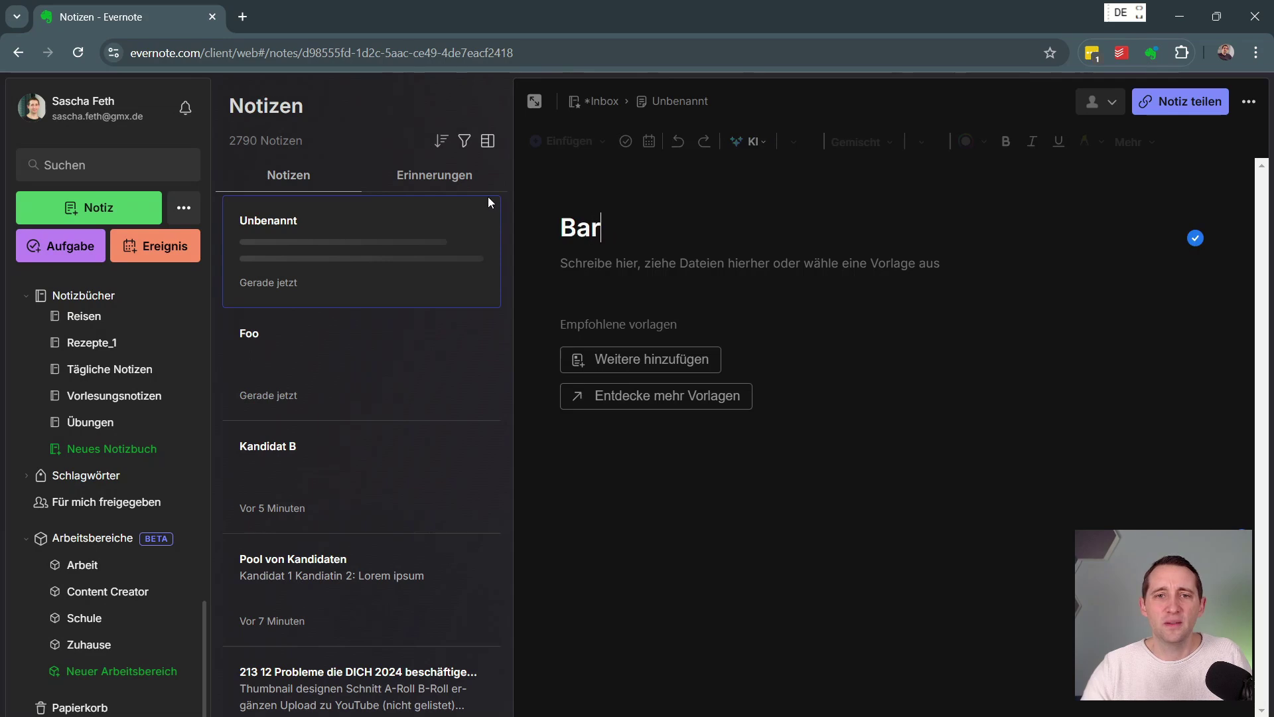
pyautogui.click(124, 206)
pyautogui.write('FooBar')
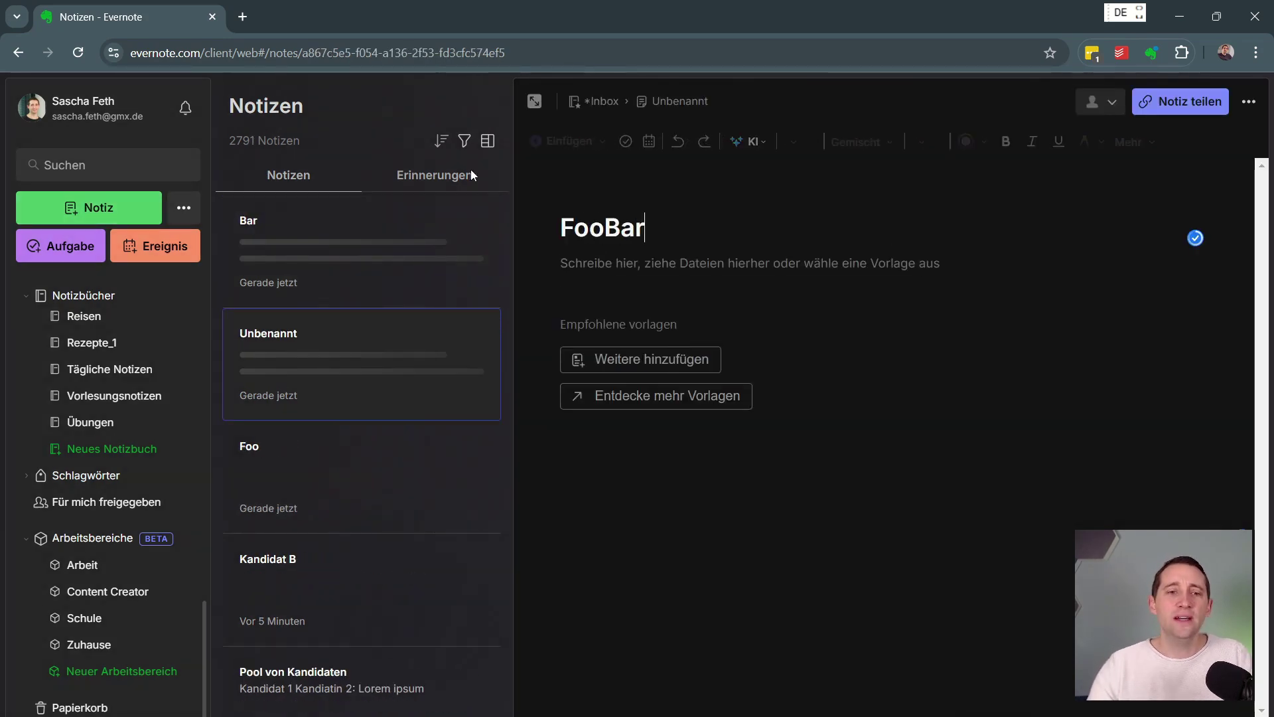
# Group all elements of the Arbeit workspace by type
pyautogui.click(74, 565)
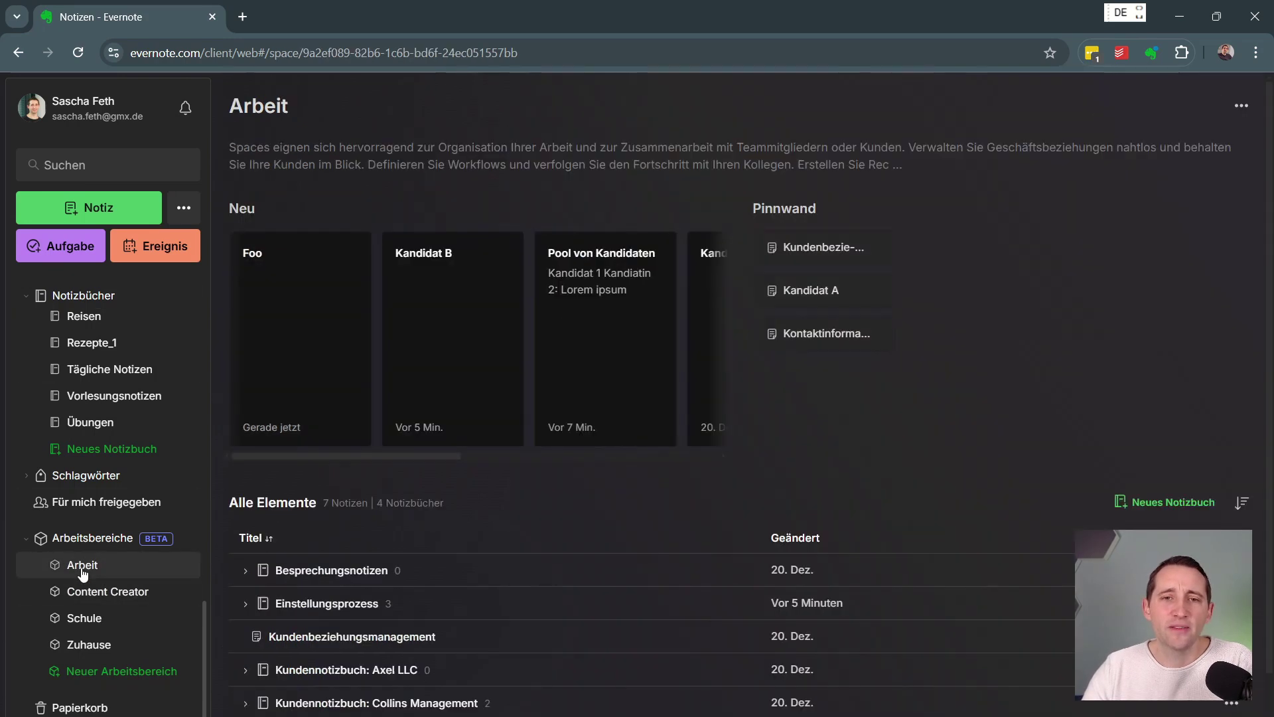
pyautogui.scroll(-2, 448, 454)
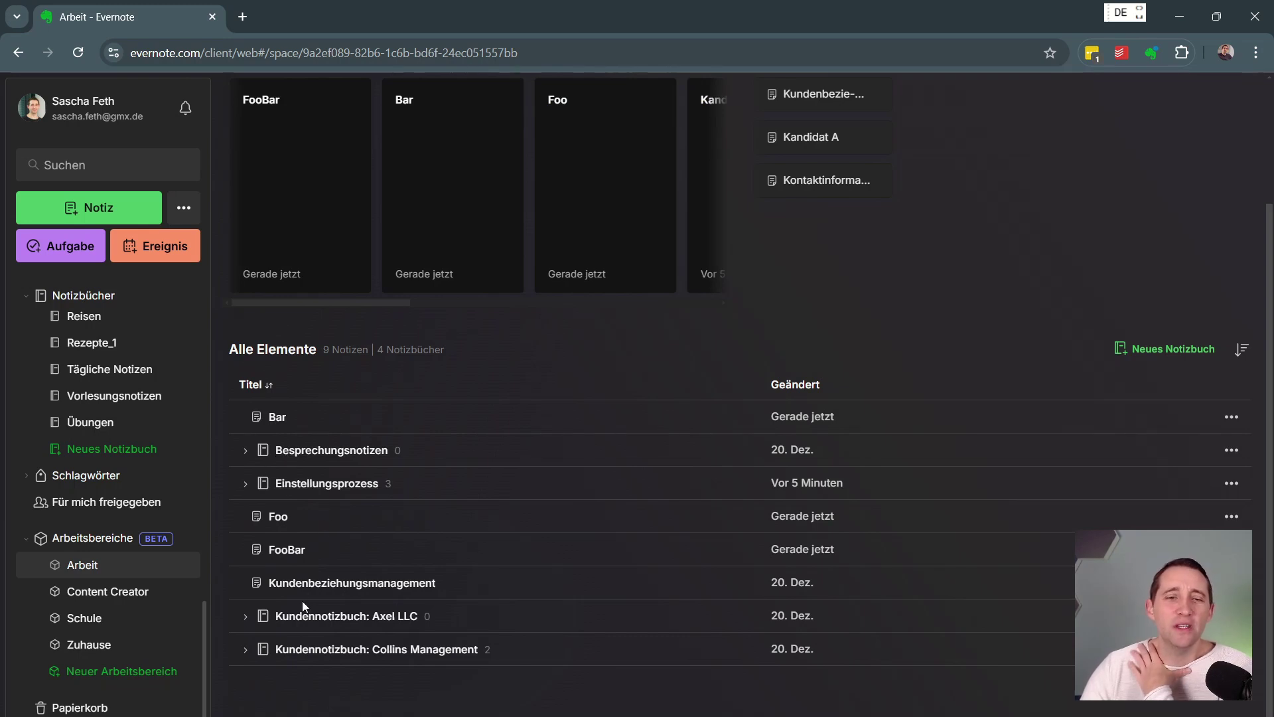
pyautogui.click(1242, 352)
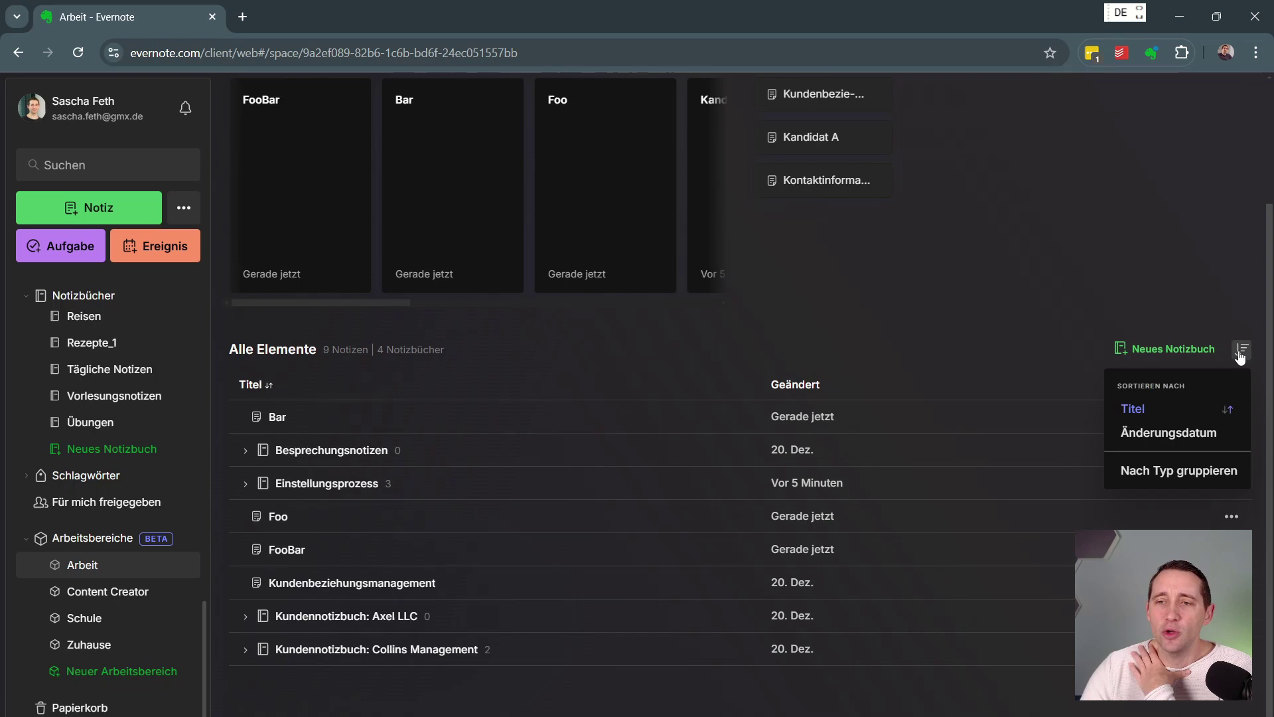
pyautogui.click(1161, 471)
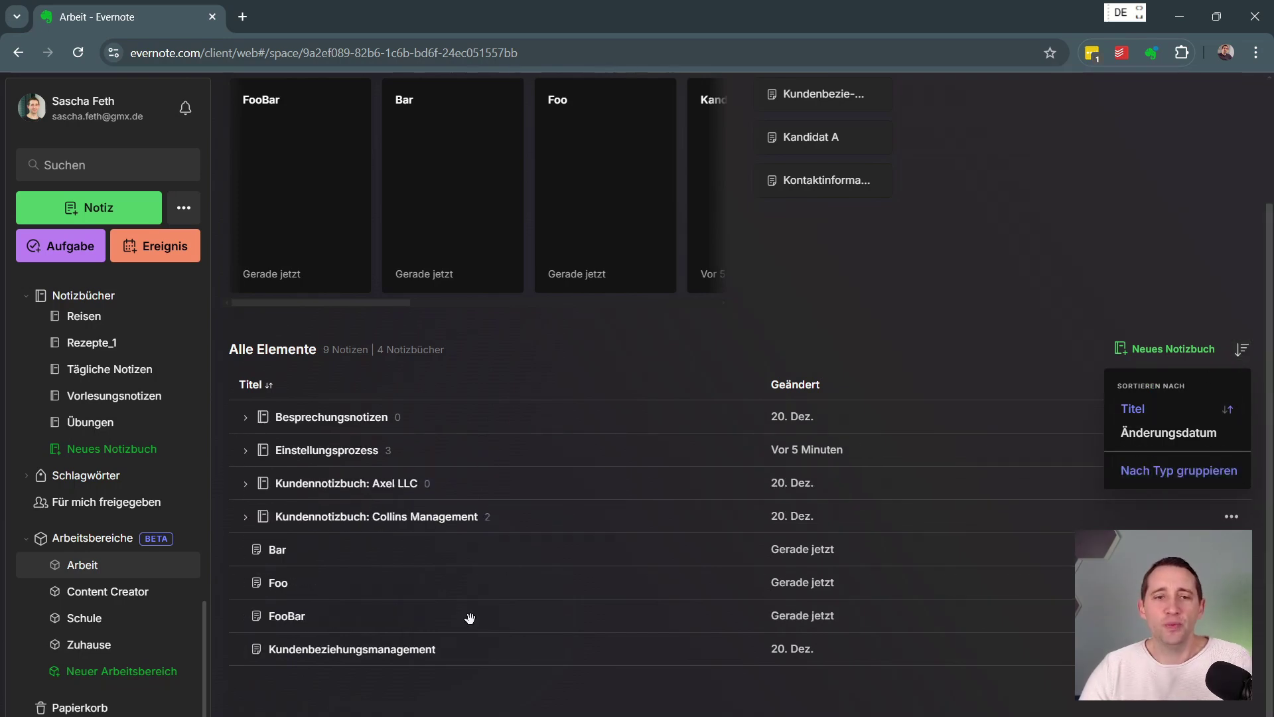
pyautogui.click(429, 705)
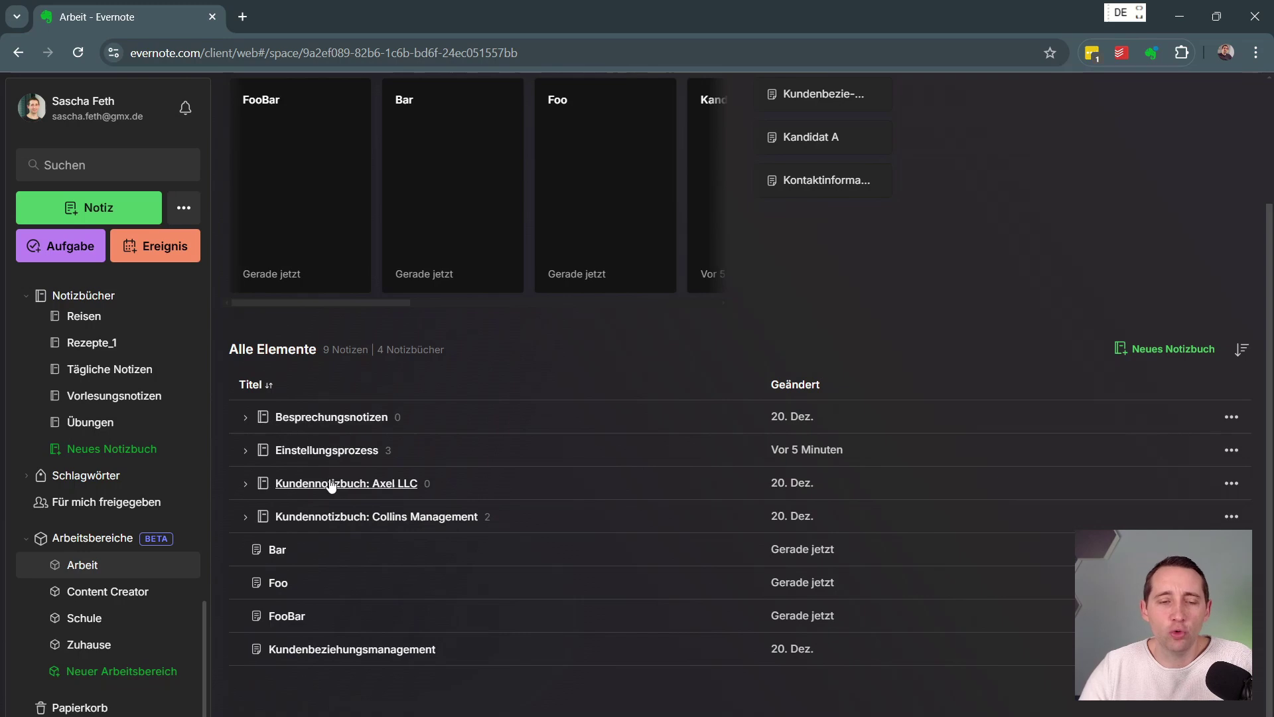